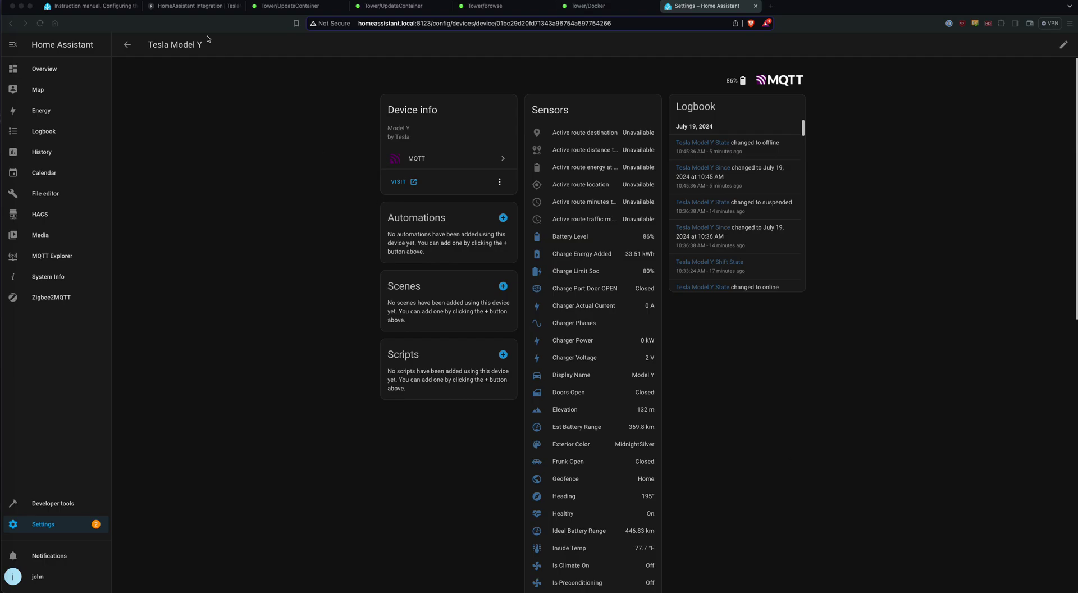
Bring up the MQTT bridge instruction manual, and list the home directory in the Home Assistant SSH terminal
{"action": "left_click", "coordinate": [106, 9]}
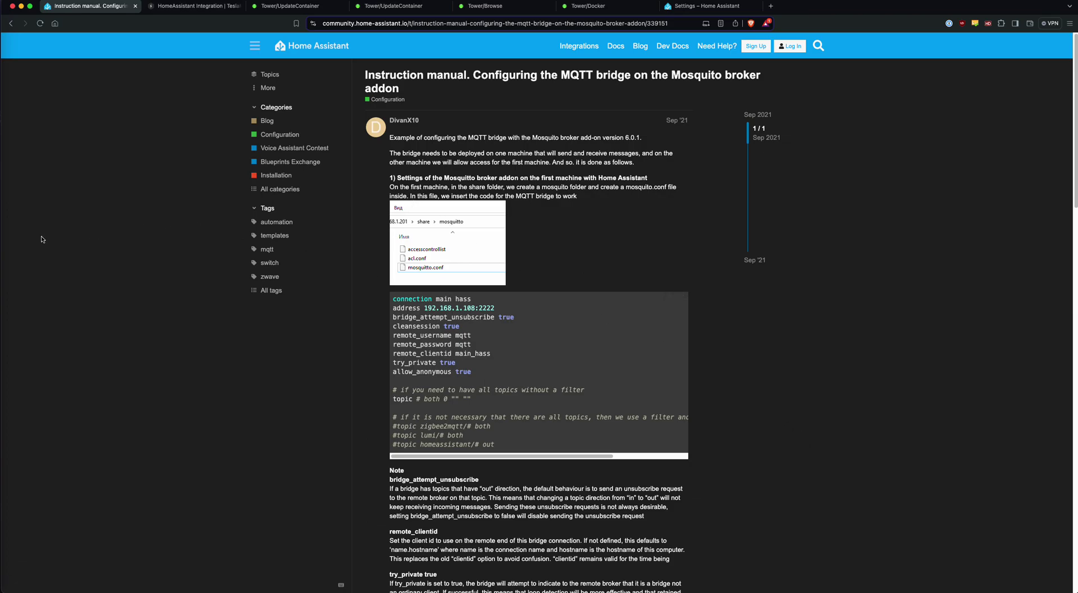
{"action": "left_click", "coordinate": [18, 239]}
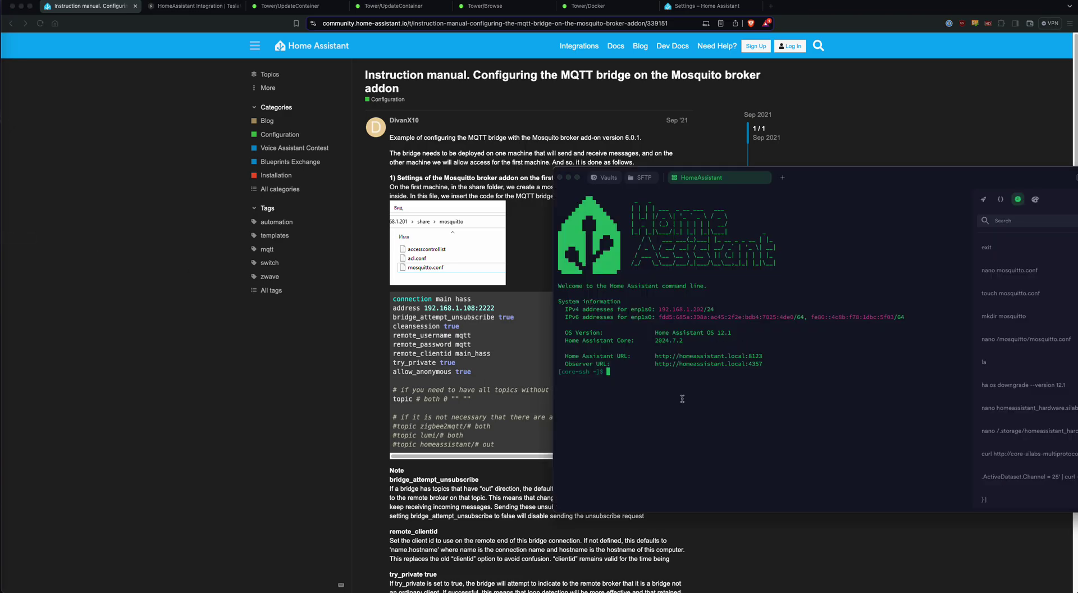
{"action": "type", "text": "ls"}
{"action": "key", "text": "Return"}
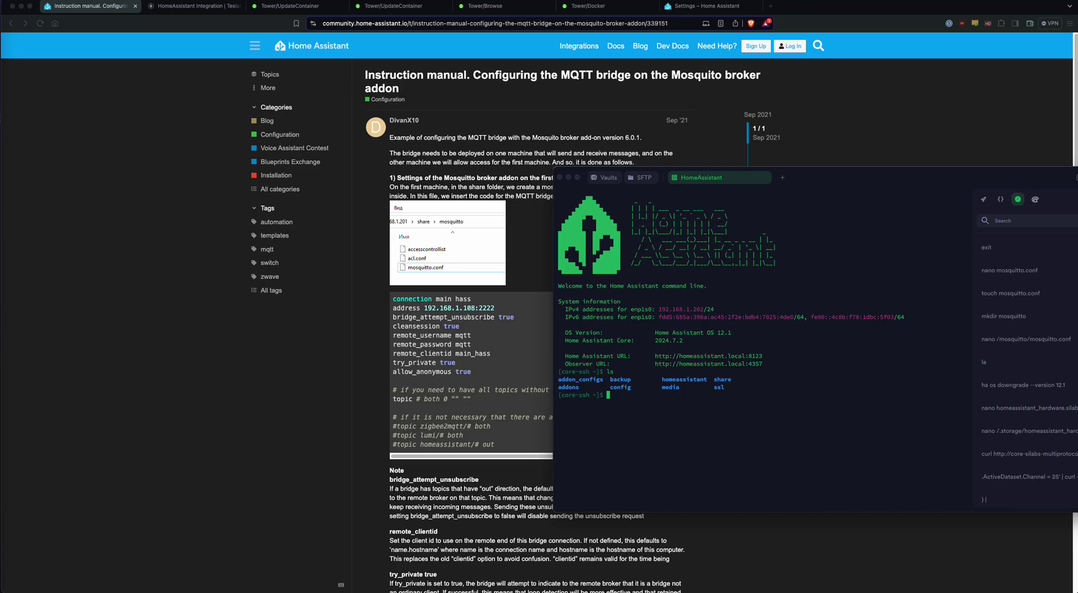
Change to the share directory and list its contents
{"action": "type", "text": "cd share"}
{"action": "key", "text": "Return"}
{"action": "type", "text": "ls"}
{"action": "key", "text": "Return"}
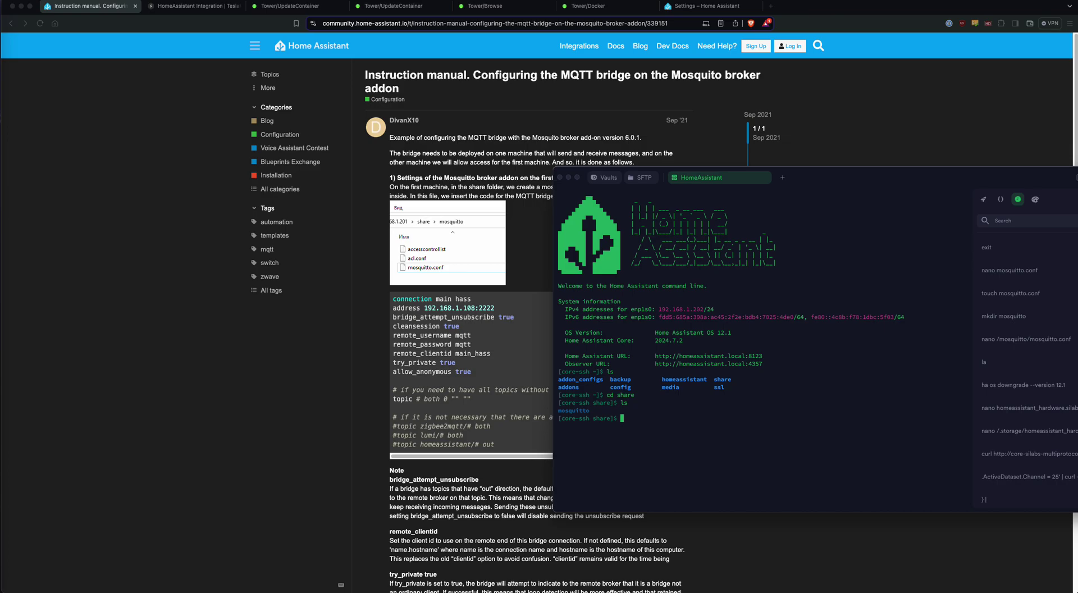
{"action": "type", "text": "m"}
{"action": "type", "text": "kdir mosqui"}
{"action": "type", "text": "tto"}
{"action": "key", "text": "BackSpace"}
{"action": "key", "text": "BackSpace"}
{"action": "key", "text": "BackSpace"}
{"action": "key", "text": "BackSpace"}
{"action": "key", "text": "BackSpace"}
{"action": "key", "text": "BackSpace"}
{"action": "key", "text": "BackSpace"}
{"action": "key", "text": "BackSpace"}
{"action": "key", "text": "BackSpace"}
{"action": "key", "text": "BackSpace"}
{"action": "key", "text": "BackSpace"}
{"action": "key", "text": "BackSpace"}
{"action": "key", "text": "BackSpace"}
{"action": "key", "text": "BackSpace"}
{"action": "key", "text": "BackSpace"}
Change to the mosquitto directory inside share
{"action": "type", "text": "cd mosquitto"}
{"action": "key", "text": "Return"}
{"action": "type", "text": "touch mosquito"}
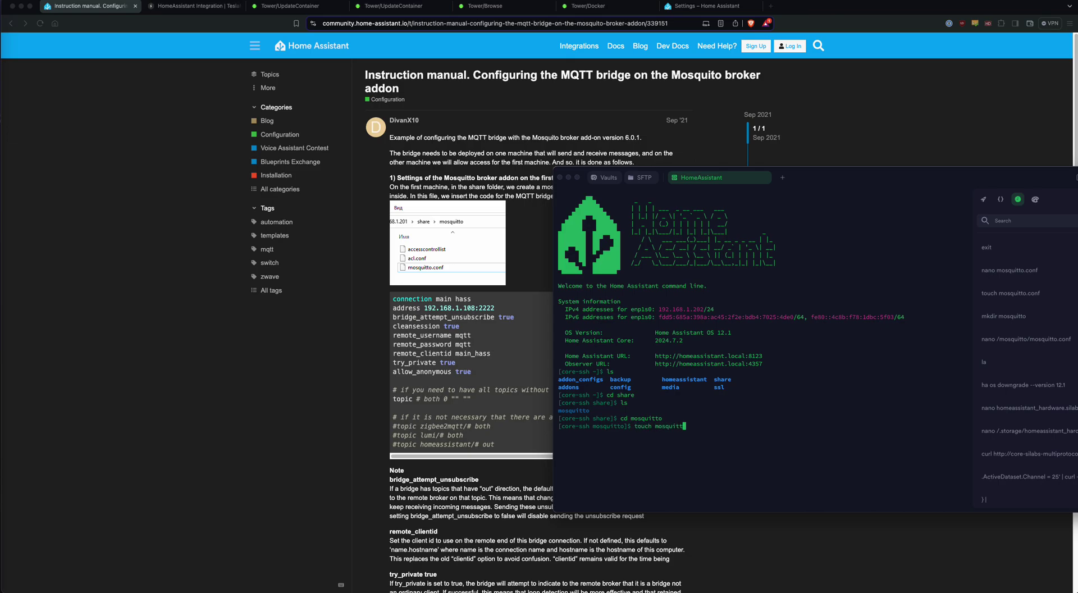
{"action": "type", "text": "o.conf"}
{"action": "key", "text": "BackSpace"}
{"action": "key", "text": "BackSpace"}
{"action": "key", "text": "BackSpace"}
{"action": "key", "text": "BackSpace"}
{"action": "key", "text": "BackSpace"}
{"action": "key", "text": "BackSpace"}
{"action": "key", "text": "BackSpace"}
{"action": "key", "text": "BackSpace"}
{"action": "key", "text": "BackSpace"}
{"action": "key", "text": "BackSpace"}
{"action": "key", "text": "BackSpace"}
{"action": "key", "text": "BackSpace"}
{"action": "key", "text": "BackSpace"}
{"action": "key", "text": "BackSpace"}
{"action": "key", "text": "BackSpace"}
{"action": "key", "text": "BackSpace"}
{"action": "key", "text": "BackSpace"}
{"action": "key", "text": "BackSpace"}
{"action": "key", "text": "BackSpace"}
{"action": "key", "text": "BackSpace"}
List the mosquitto directory's contents and open mosquitto.conf in nano
{"action": "type", "text": "ls"}
{"action": "key", "text": "Return"}
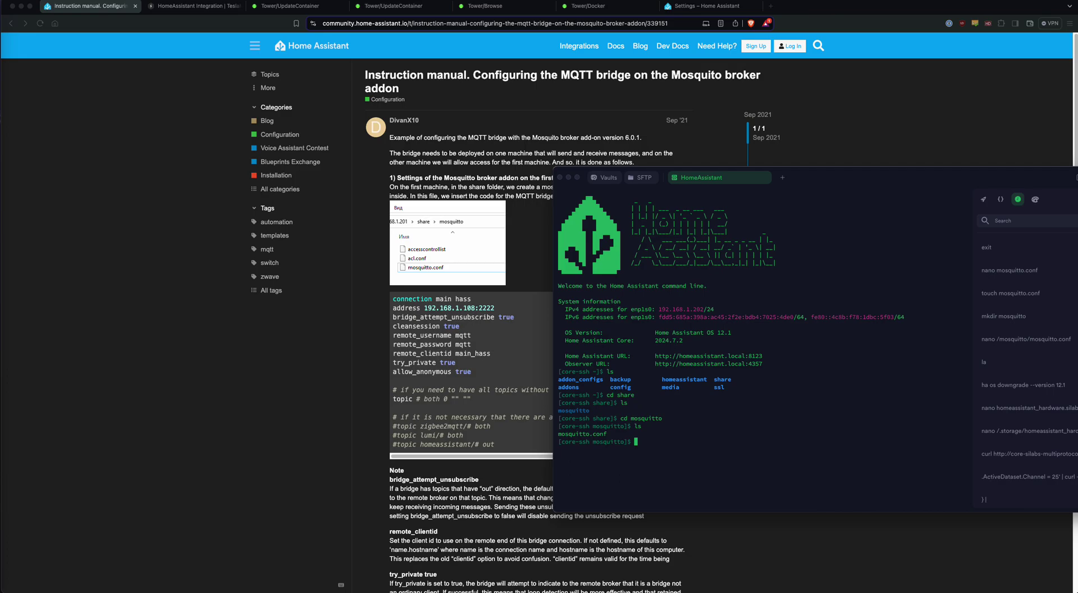
{"action": "type", "text": "nano"}
{"action": "type", "text": "mosquitto.conf"}
{"action": "key", "text": "Return"}
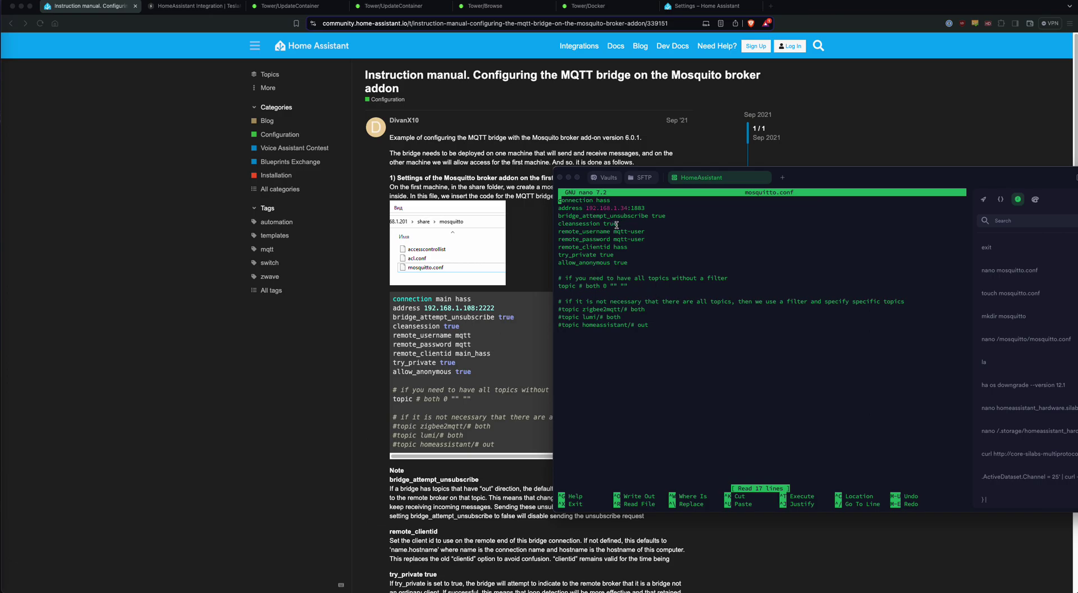
Examine the address line in mosquitto.conf, with the remote broker's IP address and port
{"action": "key", "text": "Down"}
{"action": "key", "text": "Right"}
{"action": "key", "text": "Right"}
{"action": "key", "text": "Right"}
{"action": "key", "text": "Right"}
{"action": "key", "text": "Right"}
{"action": "key", "text": "Right"}
{"action": "key", "text": "Right"}
{"action": "key", "text": "Right"}
{"action": "key", "text": "Right"}
{"action": "key", "text": "Right"}
{"action": "key", "text": "Right"}
{"action": "key", "text": "Right"}
{"action": "key", "text": "Right"}
{"action": "key", "text": "Right"}
{"action": "key", "text": "Right"}
{"action": "key", "text": "Right"}
{"action": "key", "text": "Right"}
{"action": "key", "text": "Right"}
{"action": "key", "text": "Right"}
{"action": "key", "text": "Right"}
{"action": "key", "text": "Right"}
{"action": "key", "text": "Right"}
{"action": "key", "text": "Right"}
{"action": "key", "text": "Right"}
{"action": "key", "text": "Right"}
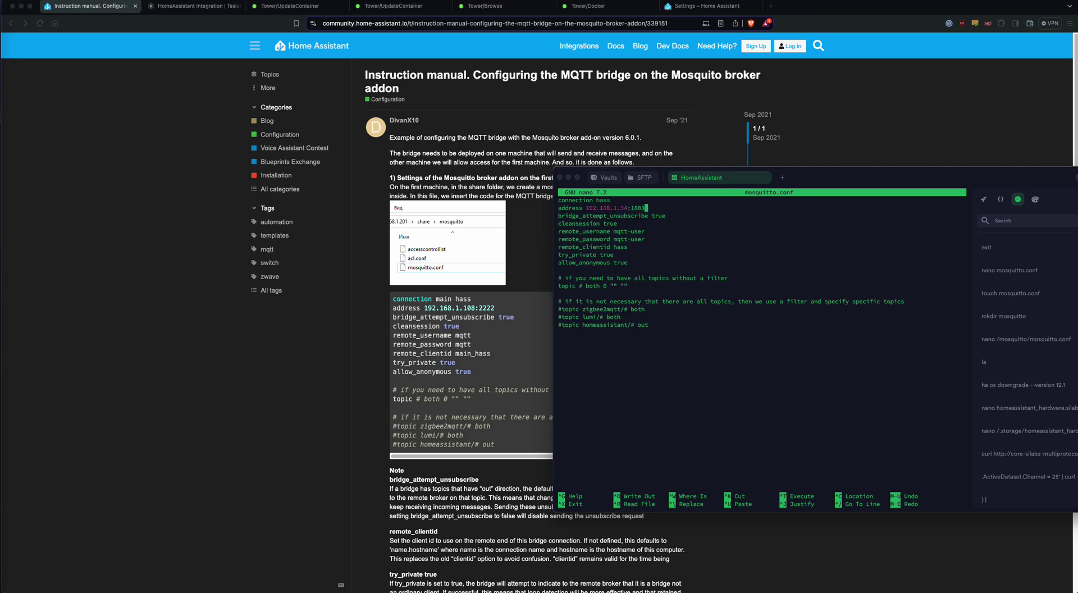
{"action": "key", "text": "Left"}
{"action": "key", "text": "Left"}
{"action": "key", "text": "Left"}
{"action": "key", "text": "Left"}
{"action": "key", "text": "Left"}
{"action": "key", "text": "Left"}
{"action": "key", "text": "Left"}
{"action": "key", "text": "Left"}
{"action": "key", "text": "Left"}
{"action": "key", "text": "Left"}
{"action": "key", "text": "Left"}
{"action": "key", "text": "Left"}
{"action": "key", "text": "Left"}
{"action": "key", "text": "Left"}
{"action": "key", "text": "Left"}
Examine the remote username and password lines of the bridge configuration and exit nano without editing the file
{"action": "key", "text": "Down"}
{"action": "key", "text": "Down"}
{"action": "key", "text": "Down"}
{"action": "key", "text": "Right"}
{"action": "key", "text": "Right"}
{"action": "key", "text": "Right"}
{"action": "key", "text": "Right"}
{"action": "key", "text": "Right"}
{"action": "key", "text": "Right"}
{"action": "key", "text": "Right"}
{"action": "key", "text": "Right"}
{"action": "key", "text": "Right"}
{"action": "key", "text": "Right"}
{"action": "key", "text": "Right"}
{"action": "key", "text": "Left"}
{"action": "key", "text": "Left"}
{"action": "key", "text": "Left"}
{"action": "key", "text": "Left"}
{"action": "key", "text": "Left"}
{"action": "key", "text": "Right"}
{"action": "key", "text": "Right"}
{"action": "key", "text": "Right"}
{"action": "key", "text": "Right"}
{"action": "key", "text": "Right"}
{"action": "key", "text": "Down"}
{"action": "key", "text": "Left"}
{"action": "key", "text": "Left"}
{"action": "key", "text": "Left"}
{"action": "key", "text": "Left"}
{"action": "key", "text": "Left"}
{"action": "key", "text": "Right"}
{"action": "key", "text": "Right"}
{"action": "key", "text": "Right"}
{"action": "key", "text": "Right"}
{"action": "key", "text": "Right"}
{"action": "key", "text": "Right"}
{"action": "key", "text": "Down"}
{"action": "key", "text": "Down"}
{"action": "key", "text": "Down"}
{"action": "key", "text": "ctrl+x"}
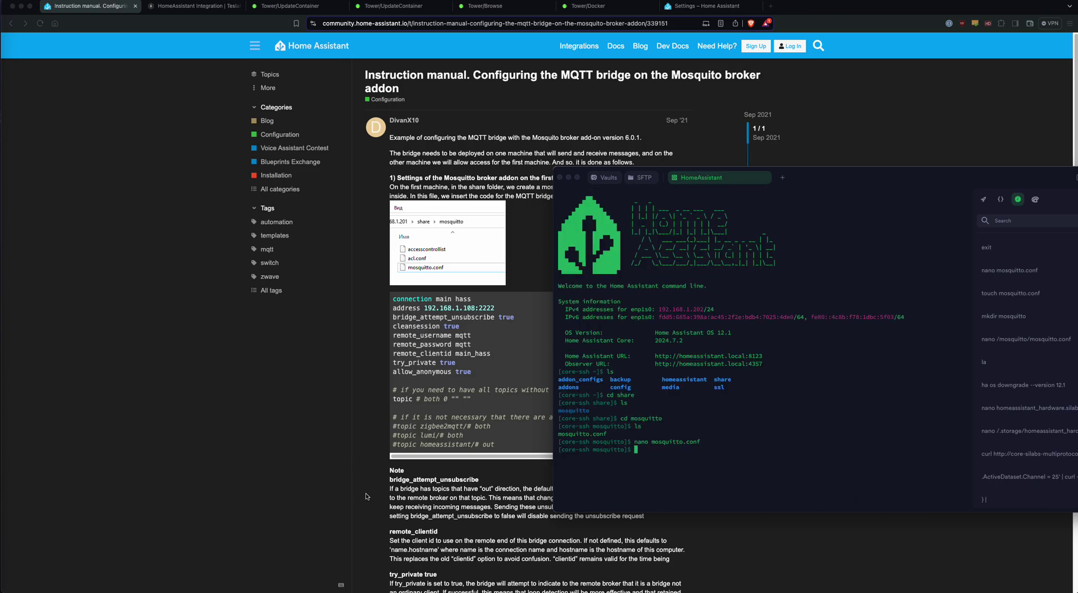
Read the forum guide's sections on the Mosquitto broker add-on settings and the second machine's access control files
{"action": "left_click", "coordinate": [459, 518]}
{"action": "scroll", "coordinate": [480, 504], "scroll_direction": "down", "scroll_amount": 5}
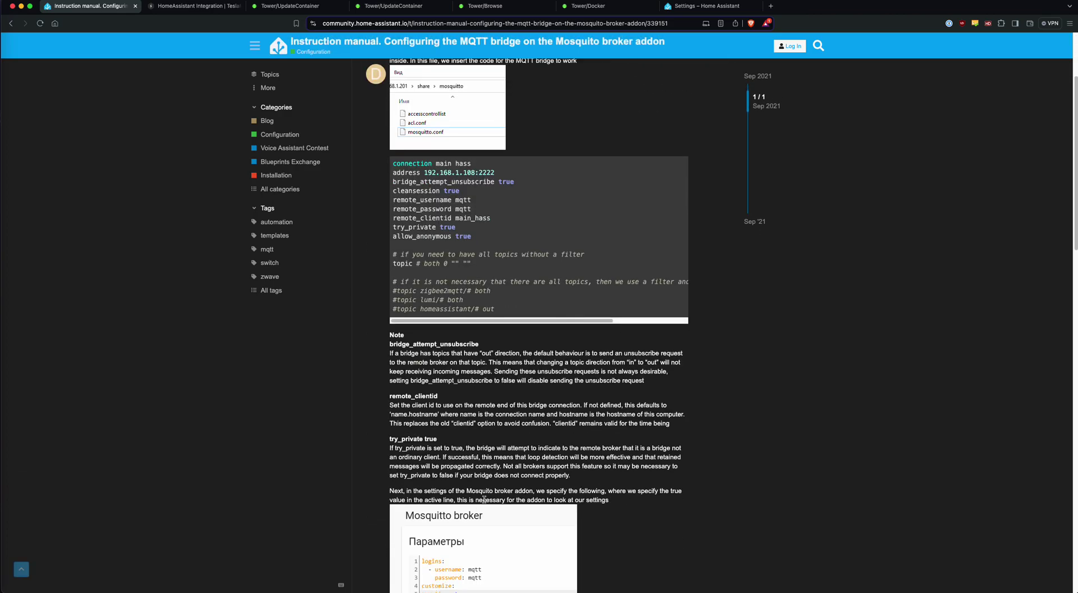
{"action": "scroll", "coordinate": [508, 411], "scroll_direction": "down", "scroll_amount": 3}
{"action": "scroll", "coordinate": [510, 411], "scroll_direction": "down", "scroll_amount": 15}
{"action": "scroll", "coordinate": [514, 410], "scroll_direction": "down", "scroll_amount": 4}
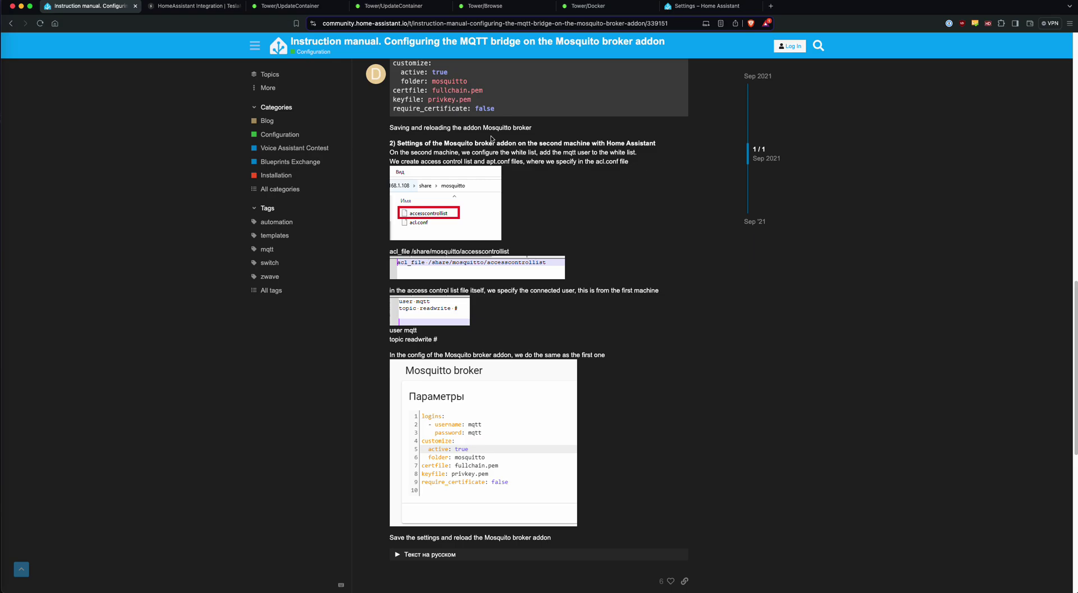
Inspect the Run Insecure MQTT Server variable in the Unraid mosquitto container settings and close it unchanged
{"action": "left_click", "coordinate": [310, 13]}
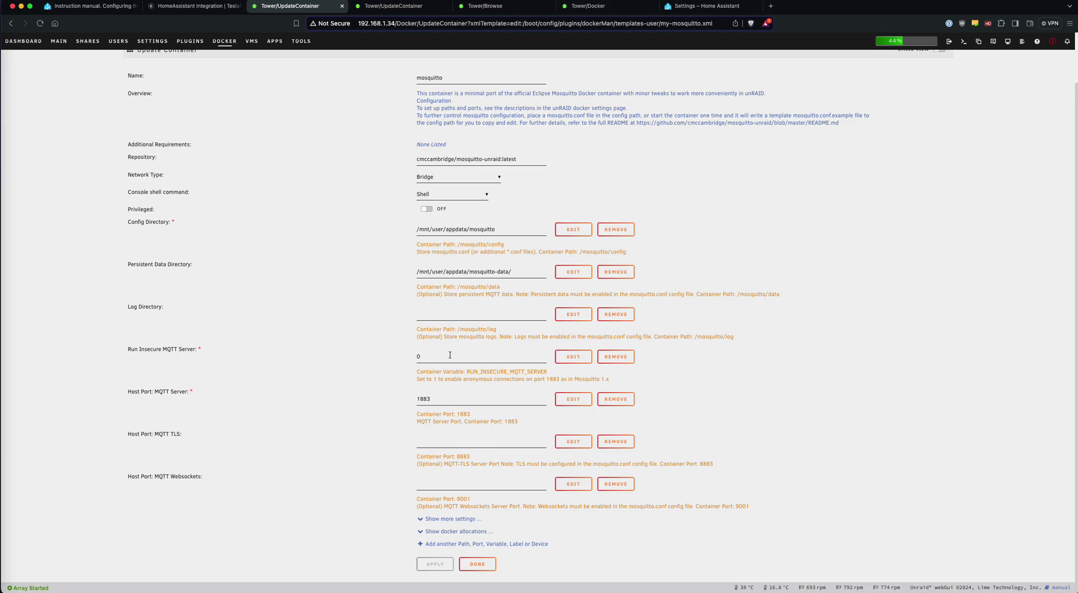
{"action": "left_click", "coordinate": [583, 359]}
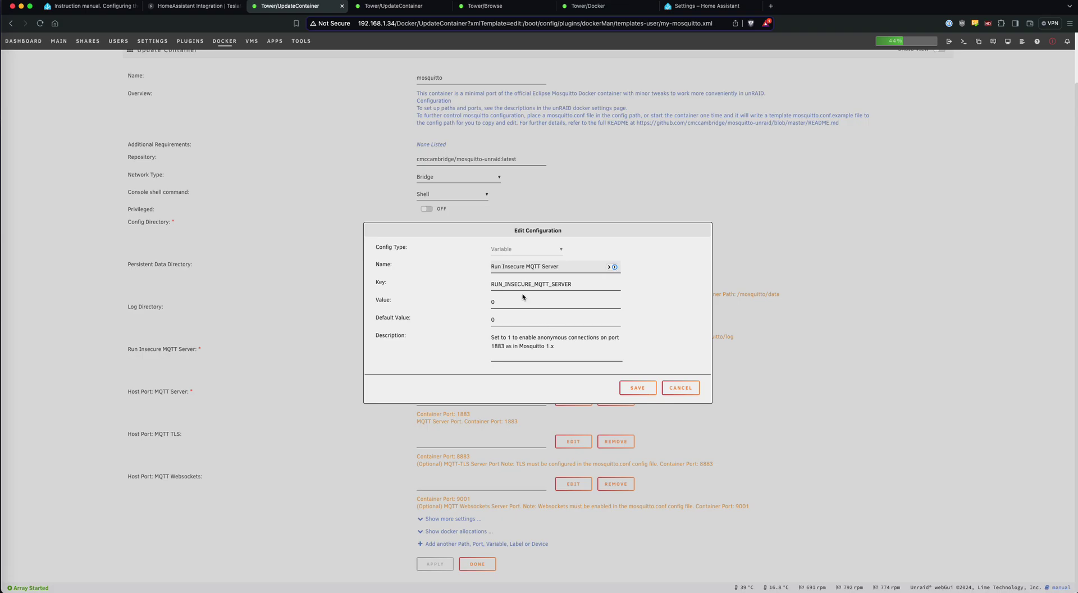
{"action": "left_click", "coordinate": [685, 394]}
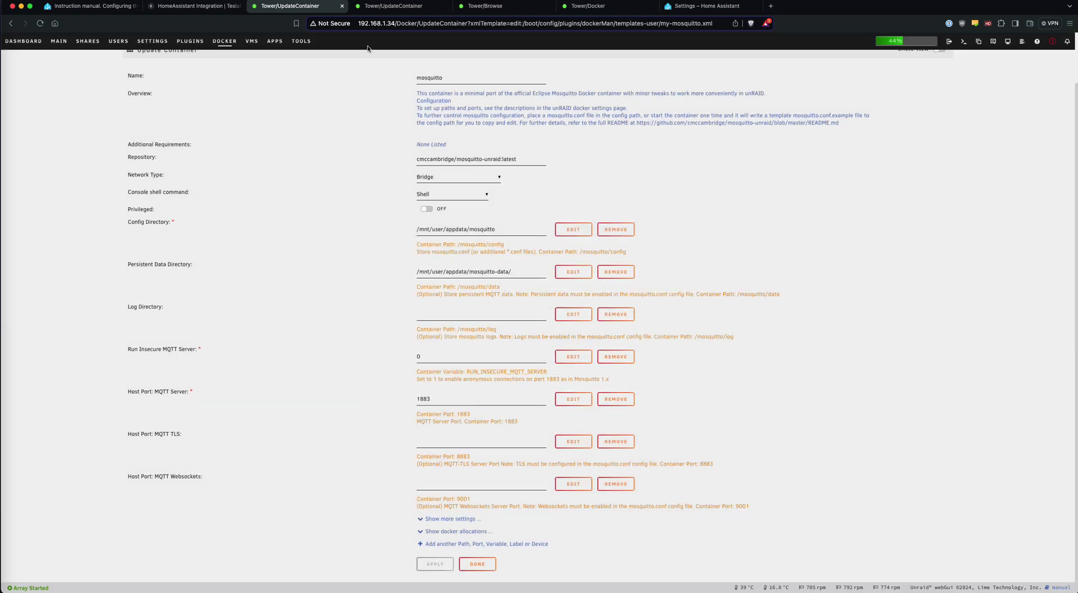
Review the TeslaMate container's MQTT host, username and password settings in Unraid
{"action": "left_click", "coordinate": [420, 9]}
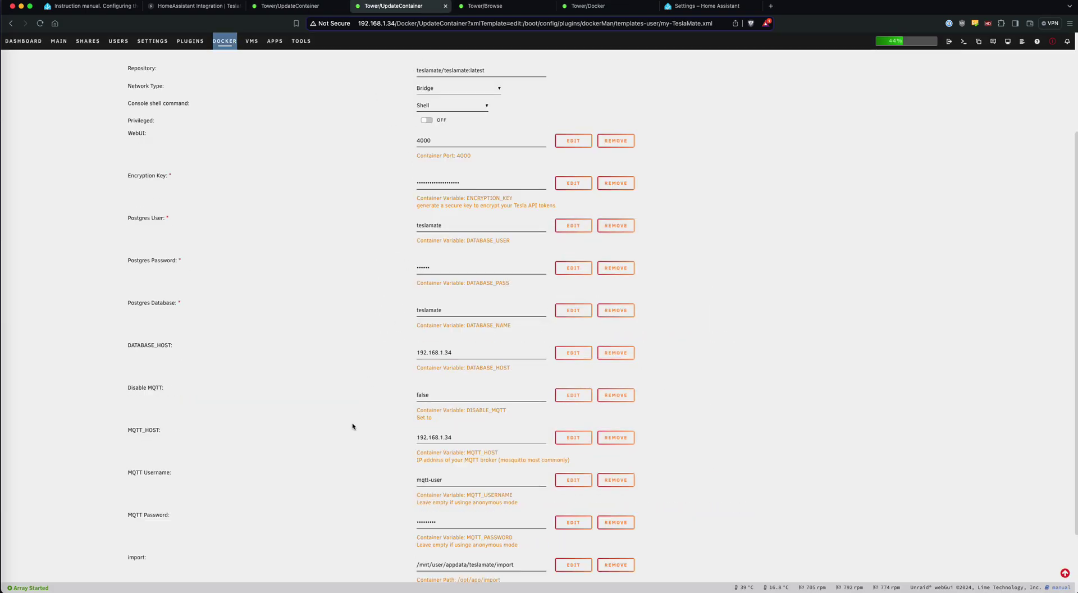
{"action": "scroll", "coordinate": [352, 426], "scroll_direction": "down", "scroll_amount": 3}
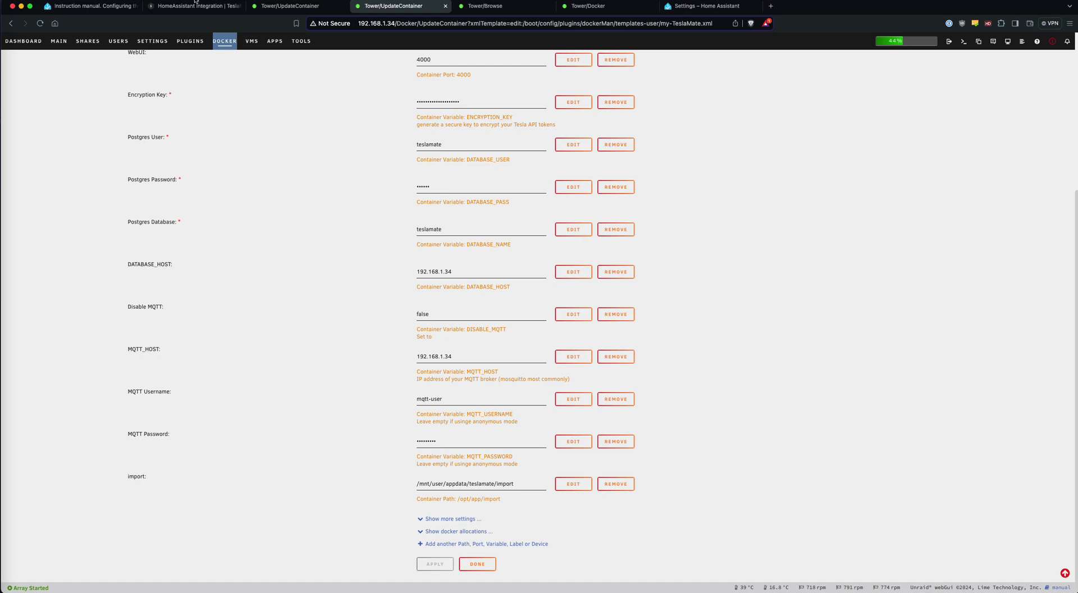
Switch to the mosquitto container's console window, move it clear, and list the root directory
{"action": "left_click", "coordinate": [247, 3]}
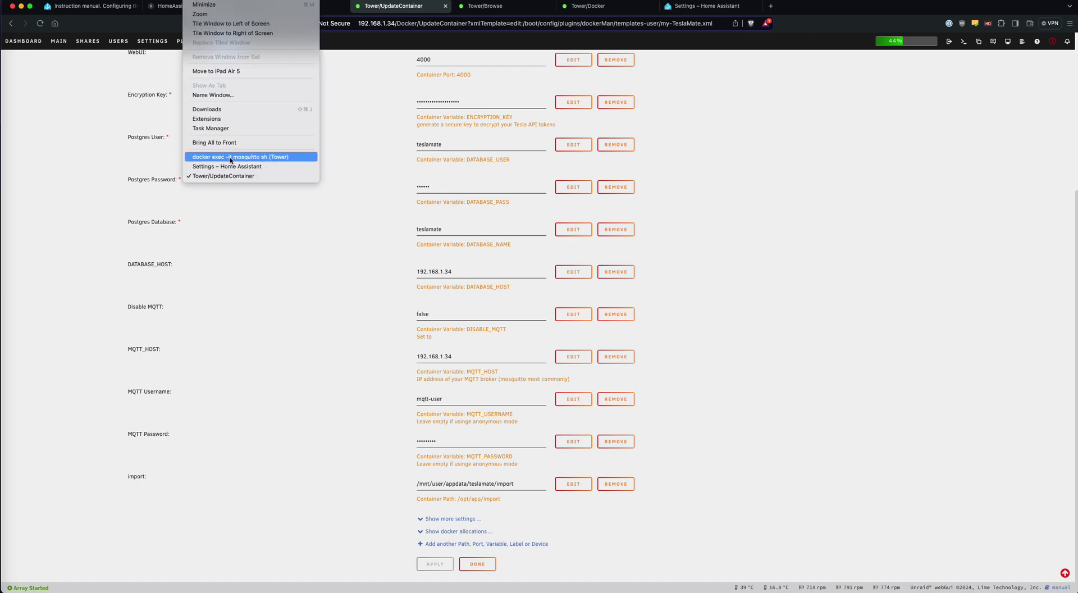
{"action": "left_click", "coordinate": [249, 155]}
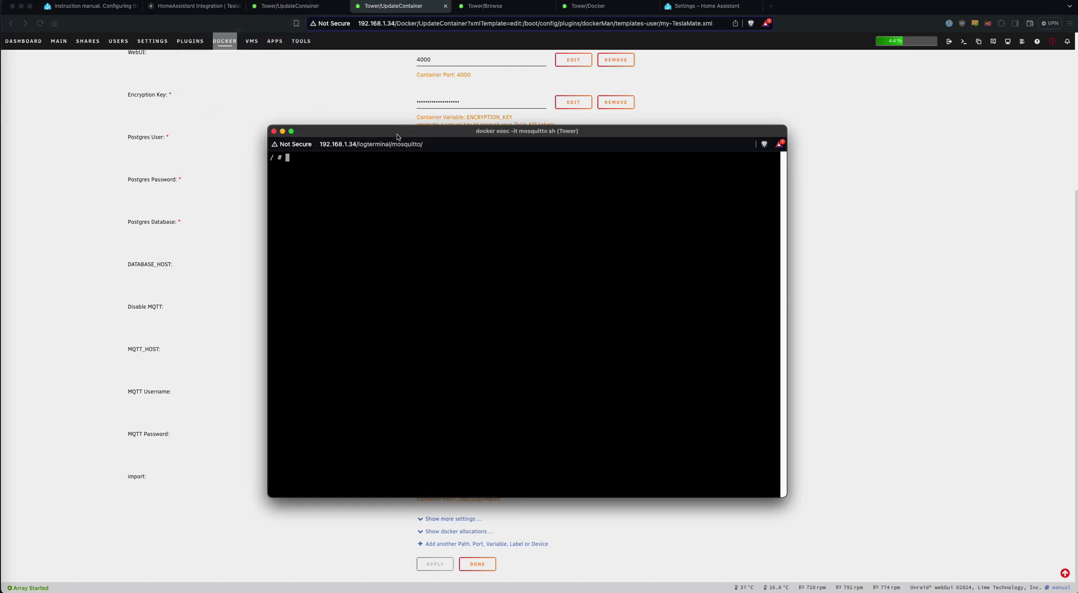
{"action": "left_click_drag", "start_coordinate": [396, 134], "coordinate": [469, 171]}
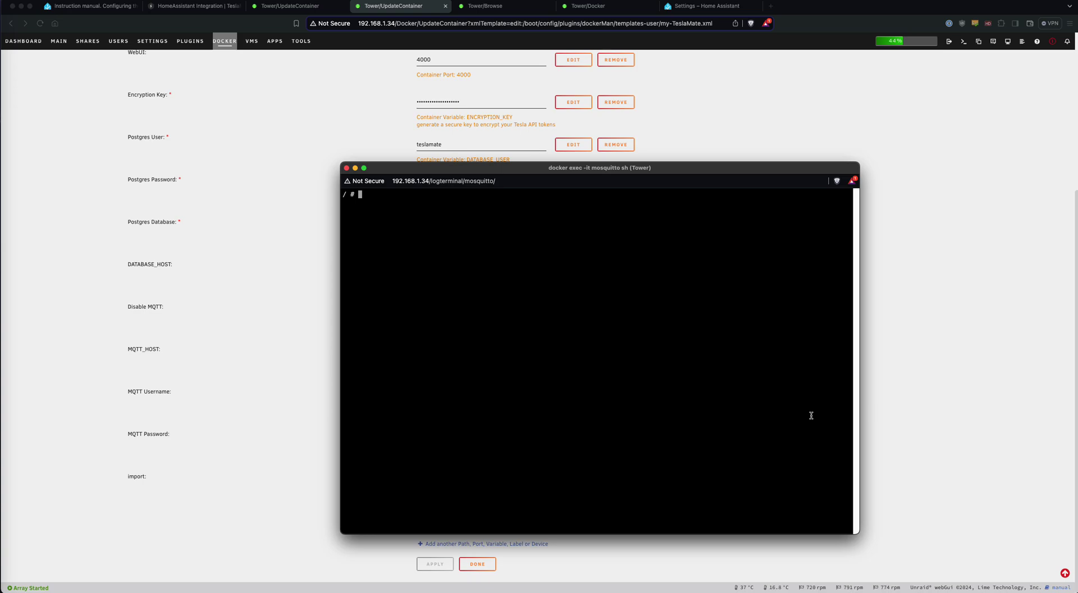
{"action": "type", "text": "ls"}
{"action": "key", "text": "Return"}
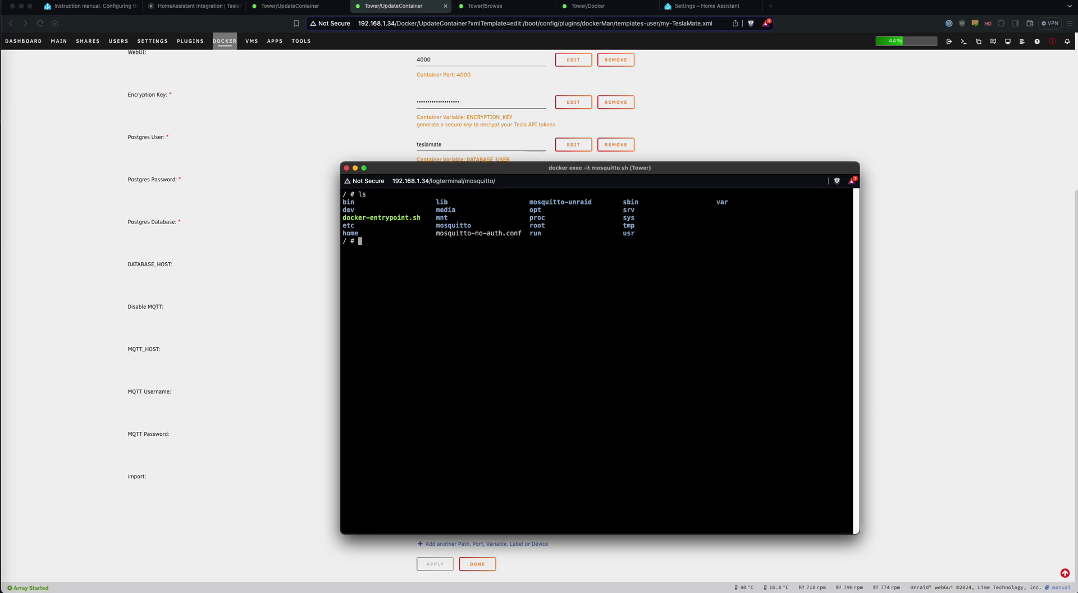
Change to the mosquitto directory in the container console and list its contents
{"action": "type", "text": "ch"}
{"action": "key", "text": "BackSpace"}
{"action": "key", "text": "BackSpace"}
{"action": "type", "text": "d mosquitto"}
{"action": "key", "text": "BackSpace"}
{"action": "key", "text": "BackSpace"}
{"action": "type", "text": "ti"}
{"action": "key", "text": "BackSpace"}
{"action": "type", "text": "o"}
{"action": "key", "text": "Return"}
{"action": "type", "text": "ls"}
{"action": "key", "text": "Return"}
Enter the config directory, check the mosquitto container's path settings in Unraid, and list the directory's files in the console
{"action": "type", "text": "cd config"}
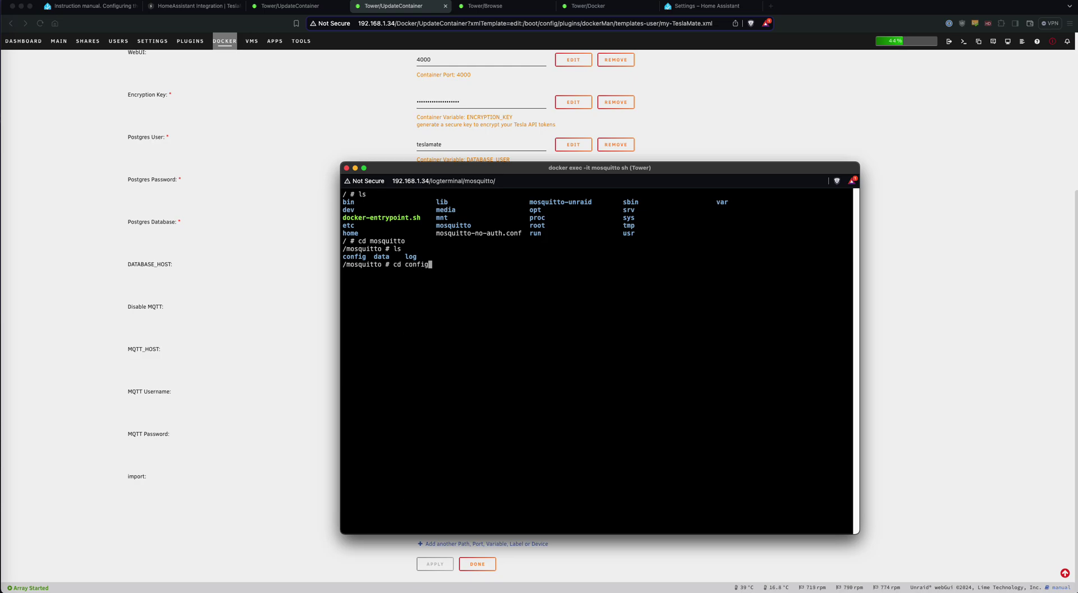
{"action": "key", "text": "Return"}
{"action": "left_click", "coordinate": [290, 6]}
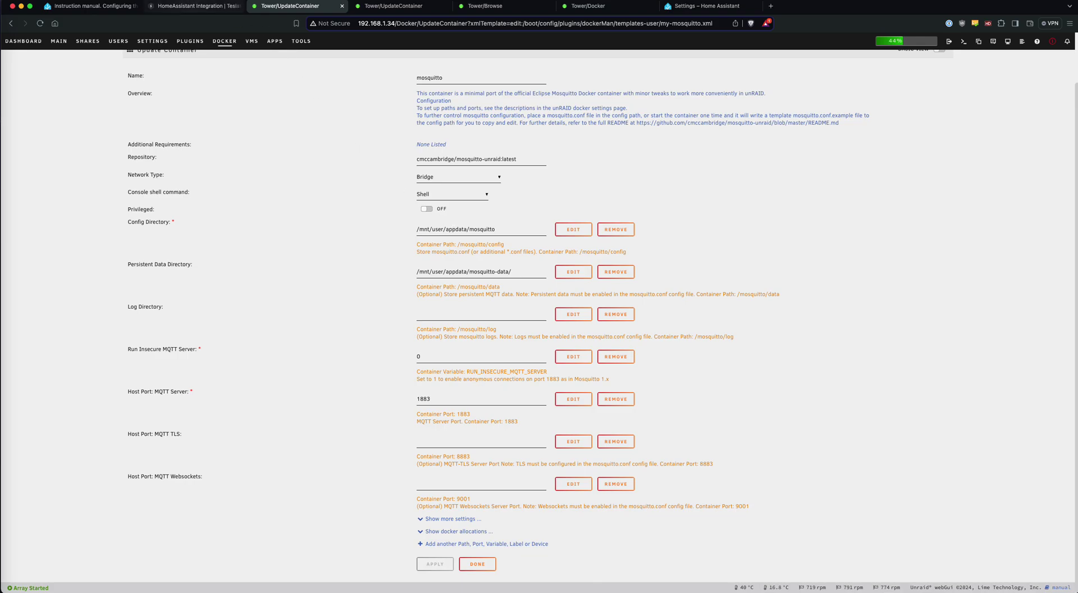
{"action": "left_click", "coordinate": [197, 6]}
{"action": "left_click", "coordinate": [225, 159]}
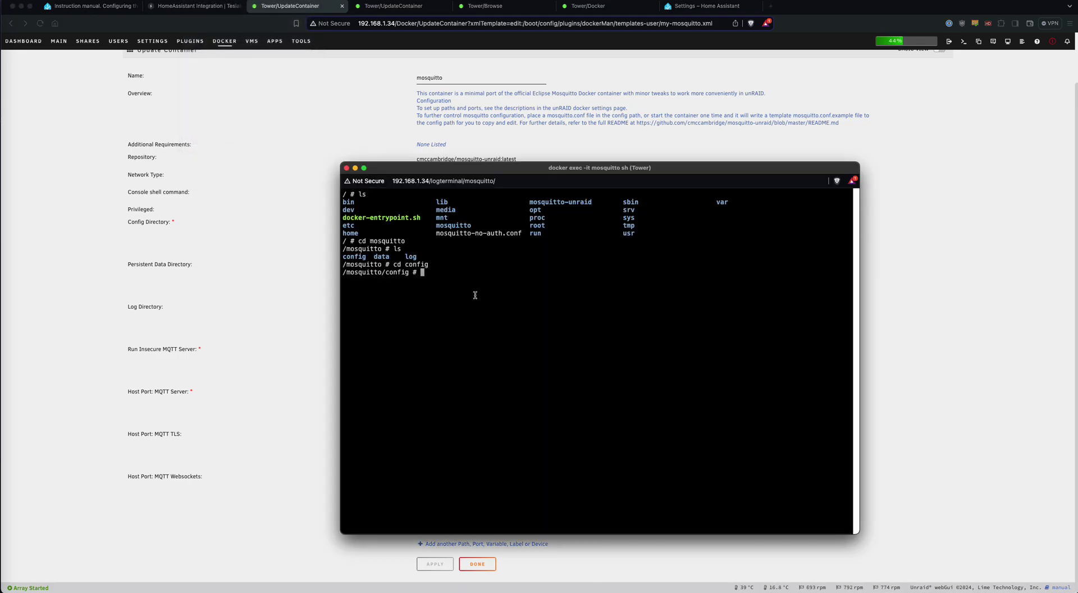
{"action": "type", "text": "ls"}
{"action": "key", "text": "Return"}
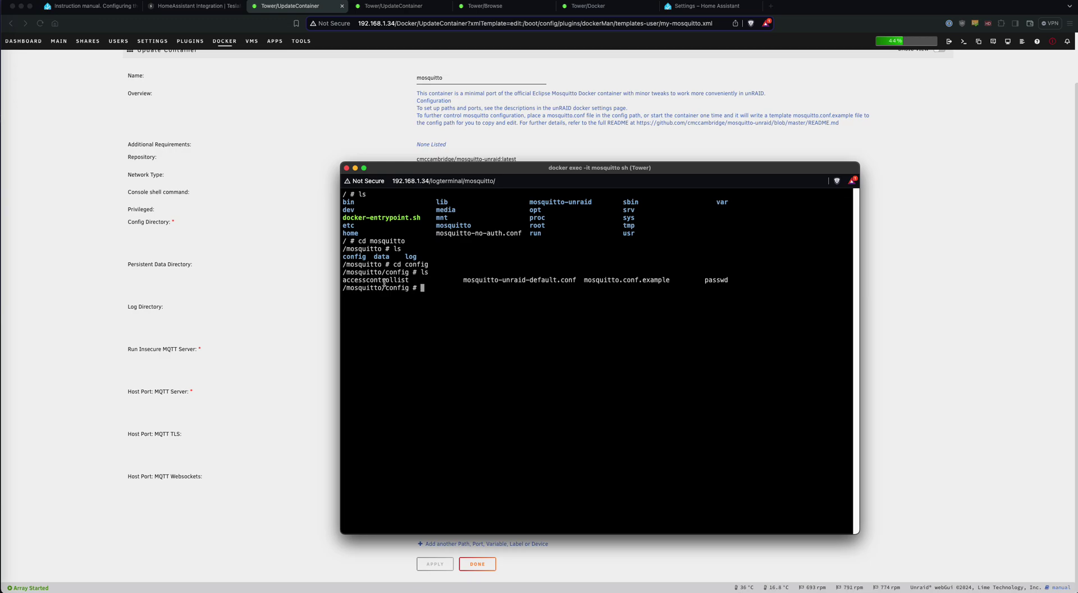
{"action": "left_click", "coordinate": [82, 8]}
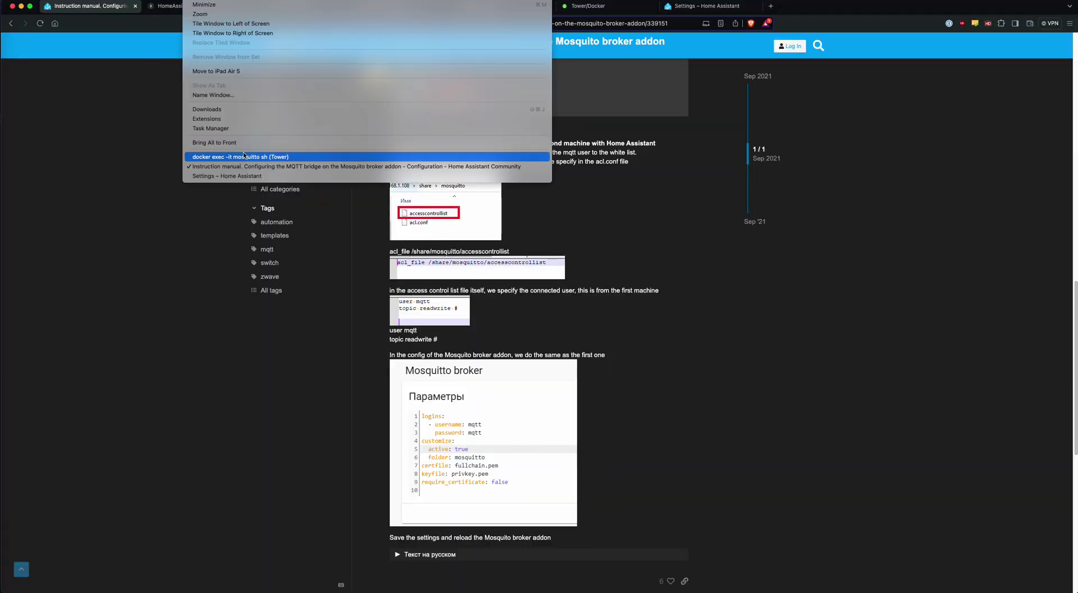
{"action": "left_click", "coordinate": [245, 156]}
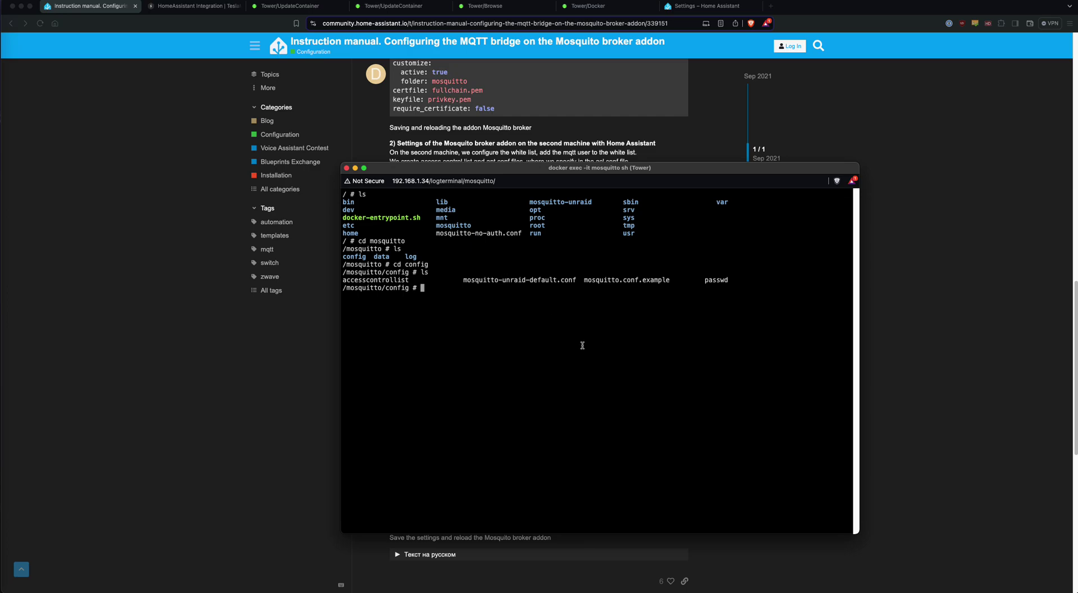
{"action": "type", "text": "touch passwo"}
{"action": "key", "text": "BackSpace"}
{"action": "key", "text": "BackSpace"}
{"action": "key", "text": "BackSpace"}
{"action": "key", "text": "BackSpace"}
{"action": "key", "text": "BackSpace"}
{"action": "key", "text": "BackSpace"}
{"action": "type", "text": "accesstronc"}
{"action": "key", "text": "BackSpace"}
{"action": "key", "text": "BackSpace"}
{"action": "key", "text": "BackSpace"}
{"action": "key", "text": "BackSpace"}
{"action": "key", "text": "BackSpace"}
{"action": "type", "text": "controllist"}
{"action": "key", "text": "BackSpace"}
{"action": "key", "text": "BackSpace"}
{"action": "key", "text": "BackSpace"}
{"action": "key", "text": "BackSpace"}
{"action": "key", "text": "BackSpace"}
{"action": "key", "text": "BackSpace"}
{"action": "key", "text": "BackSpace"}
{"action": "key", "text": "BackSpace"}
{"action": "key", "text": "BackSpace"}
{"action": "key", "text": "BackSpace"}
{"action": "key", "text": "BackSpace"}
{"action": "key", "text": "BackSpace"}
{"action": "key", "text": "BackSpace"}
{"action": "key", "text": "BackSpace"}
{"action": "key", "text": "BackSpace"}
{"action": "key", "text": "BackSpace"}
{"action": "key", "text": "BackSpace"}
{"action": "key", "text": "BackSpace"}
{"action": "key", "text": "BackSpace"}
{"action": "key", "text": "BackSpace"}
{"action": "key", "text": "BackSpace"}
{"action": "key", "text": "BackSpace"}
{"action": "key", "text": "BackSpace"}
Move the mosquitto console window aside to view the forum guide's access control section, and close the console
{"action": "left_click_drag", "start_coordinate": [387, 167], "coordinate": [685, 112]}
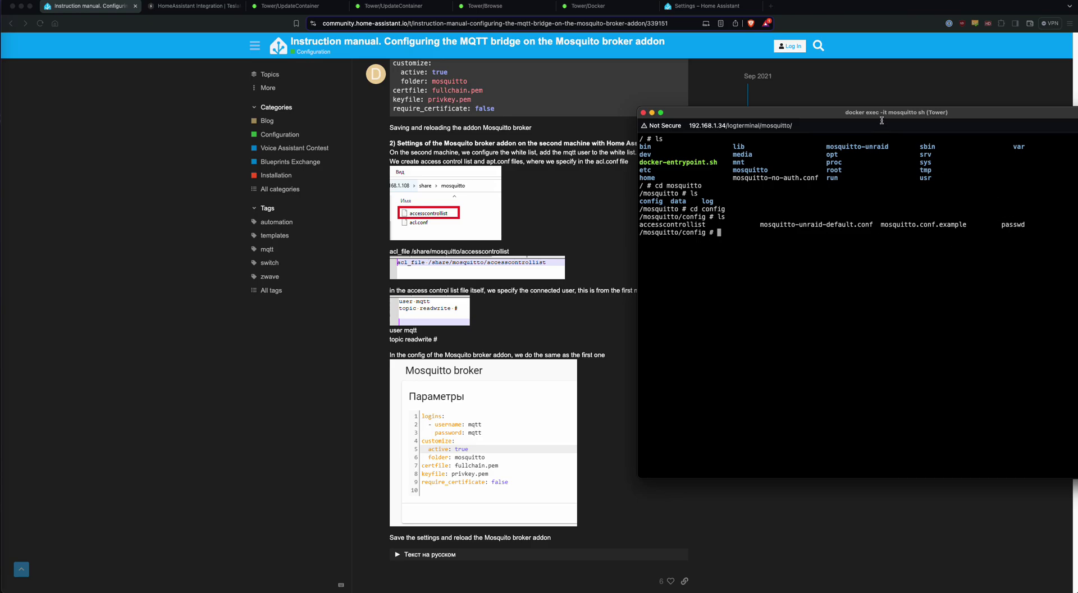
{"action": "left_click_drag", "start_coordinate": [882, 118], "coordinate": [821, 115]}
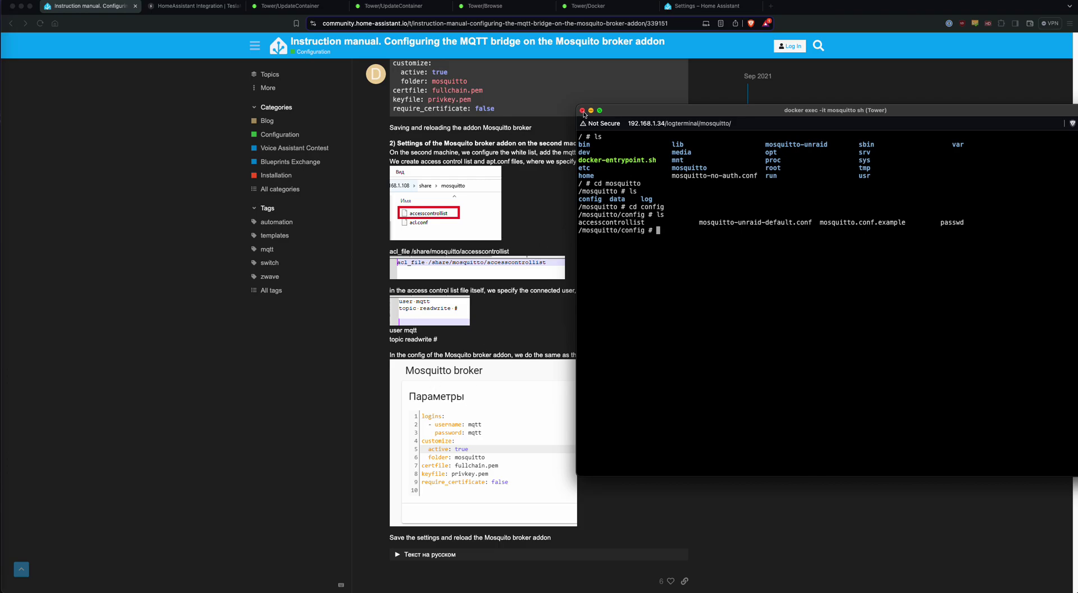
{"action": "left_click", "coordinate": [582, 111]}
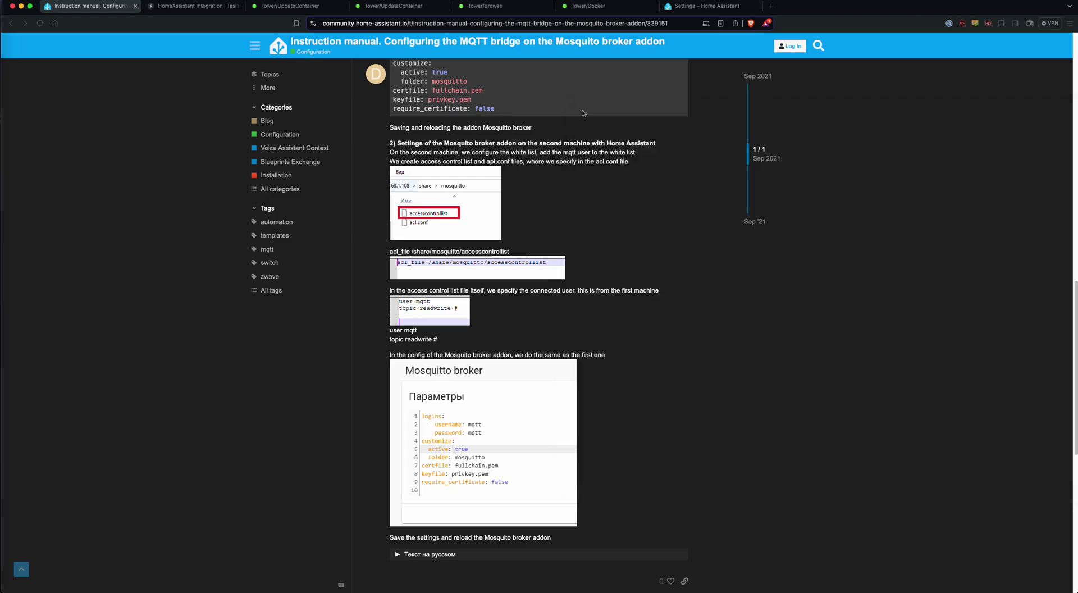
Inspect the accesscontrollist file in Unraid's appdata/mosquitto folder and close it without saving
{"action": "left_click", "coordinate": [494, 7]}
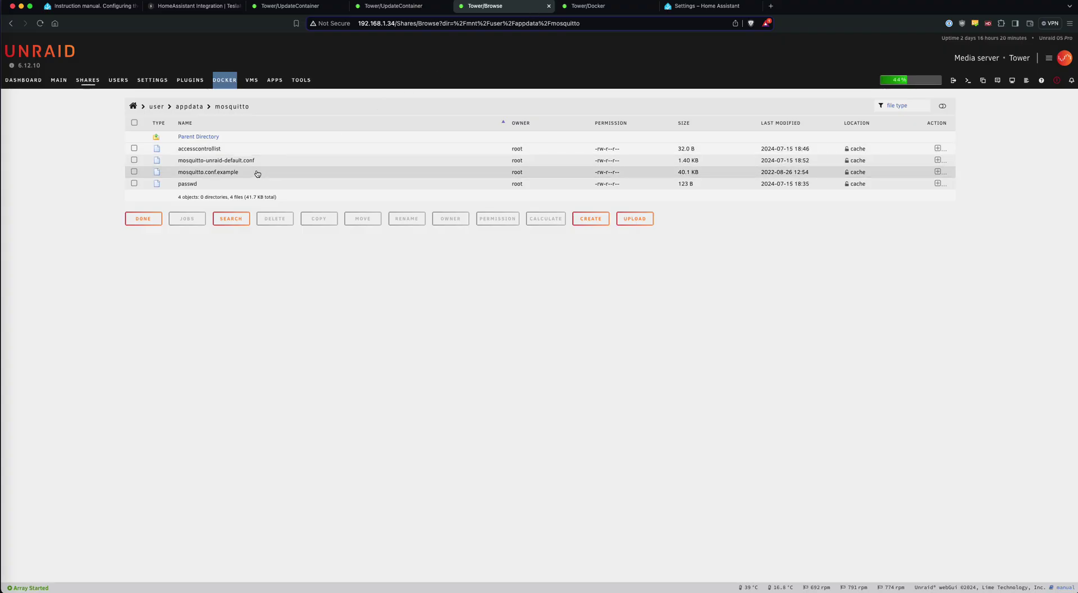
{"action": "left_click", "coordinate": [199, 149]}
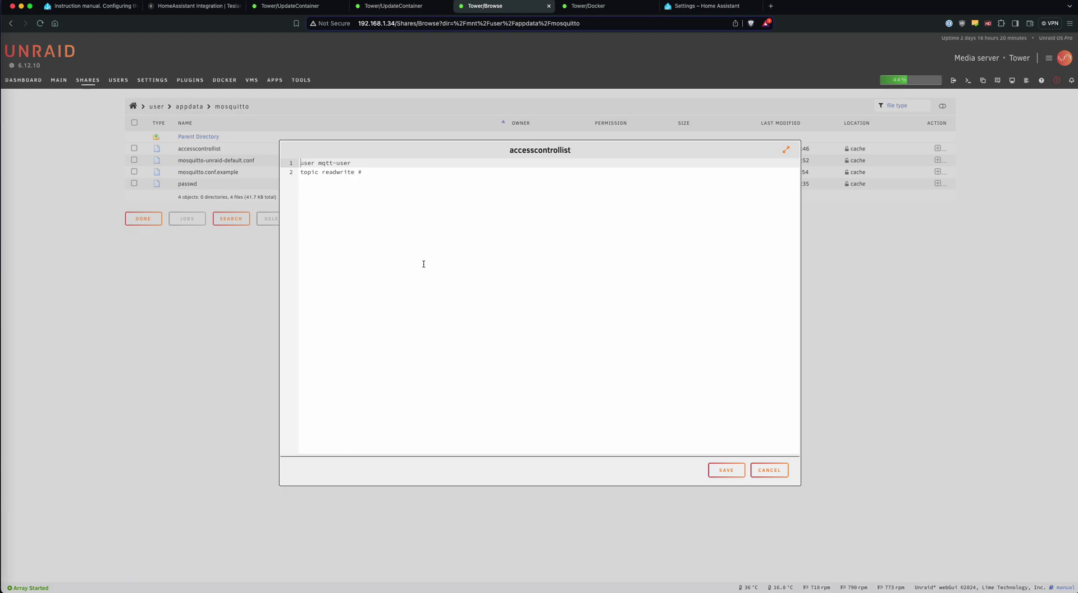
{"action": "left_click", "coordinate": [767, 470]}
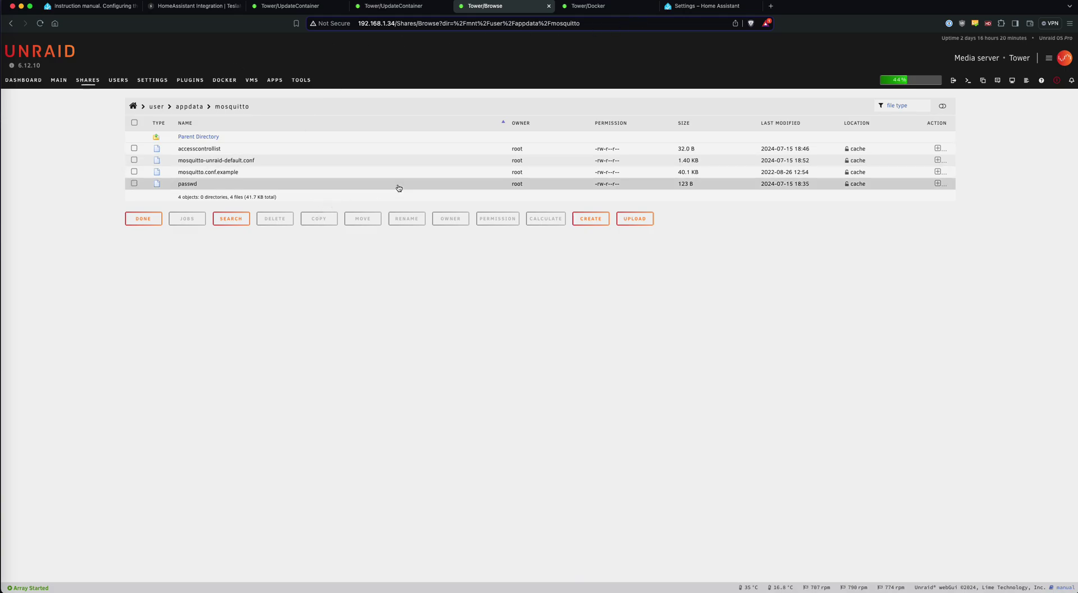
Switch to Home Assistant and review the Mosquitto broker add-on's configuration, including its Customize options
{"action": "left_click", "coordinate": [717, 11]}
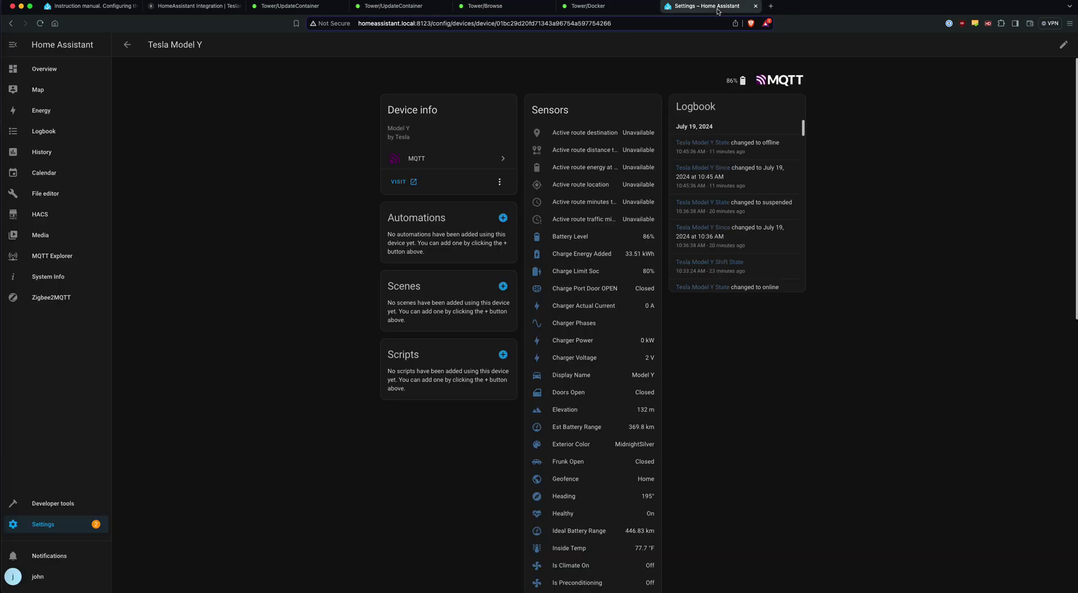
{"action": "left_click", "coordinate": [48, 532]}
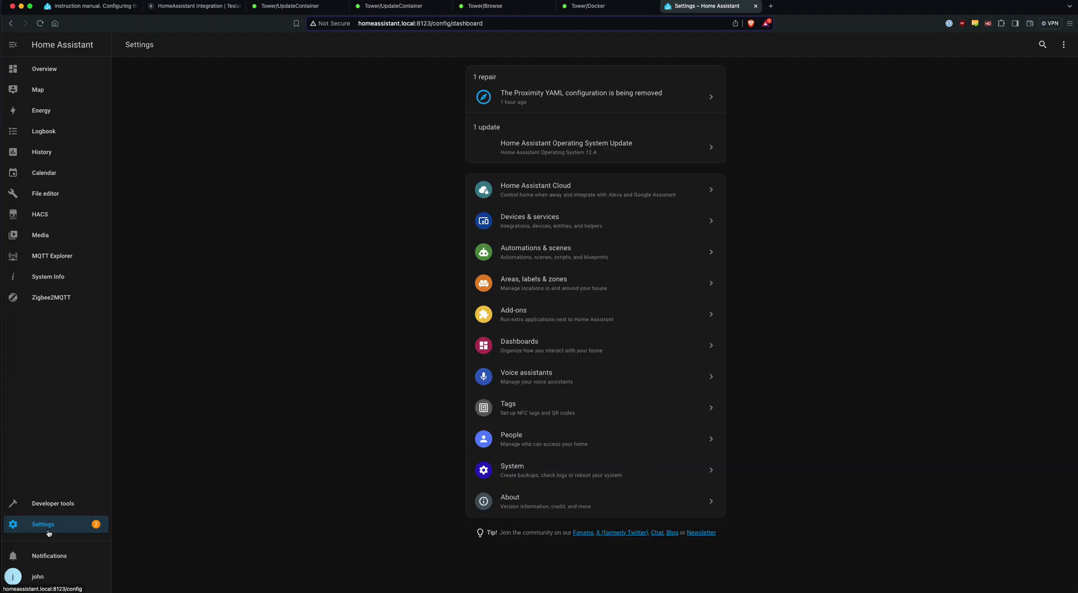
{"action": "left_click", "coordinate": [499, 309]}
{"action": "left_click", "coordinate": [561, 106]}
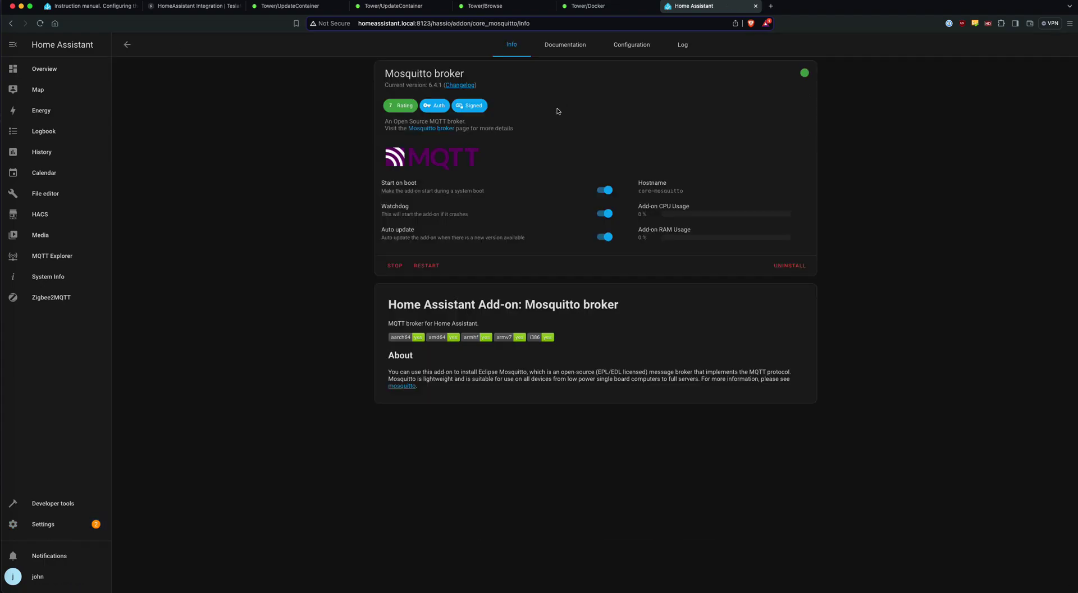
{"action": "left_click", "coordinate": [614, 47]}
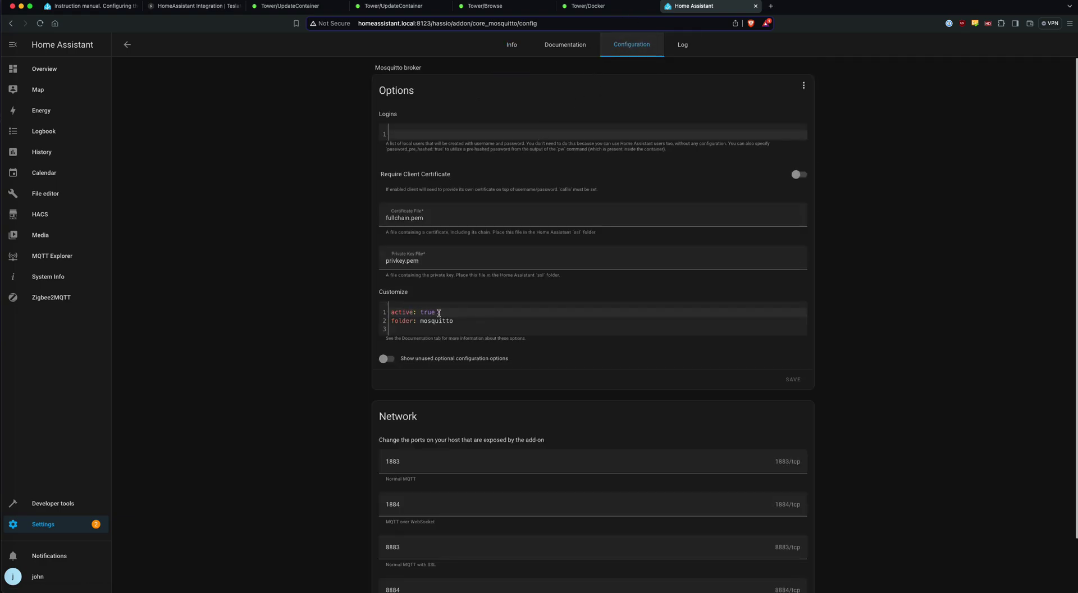
Examine the Mosquitto broker add-on's log for client connections and access control errors
{"action": "left_click", "coordinate": [680, 52]}
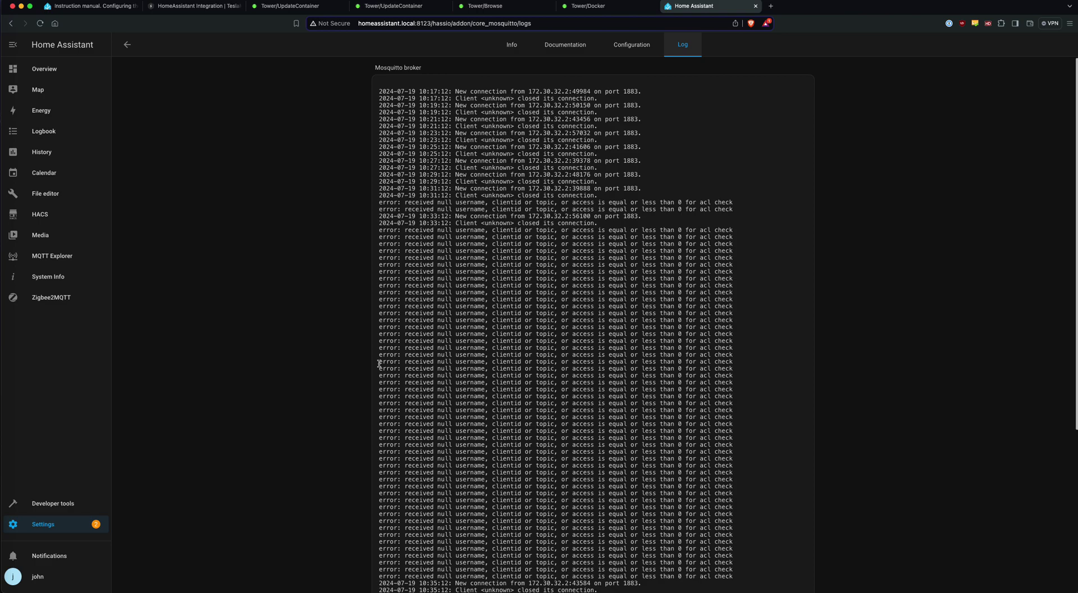
{"action": "scroll", "coordinate": [388, 304], "scroll_direction": "down", "scroll_amount": 5}
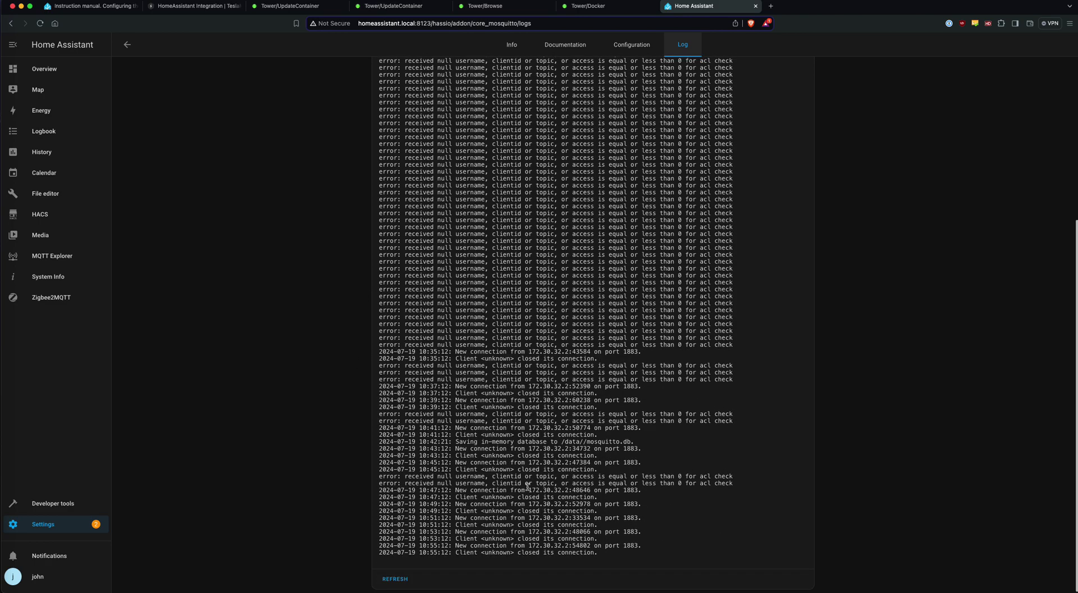
{"action": "scroll", "coordinate": [265, 456], "scroll_direction": "up", "scroll_amount": 3}
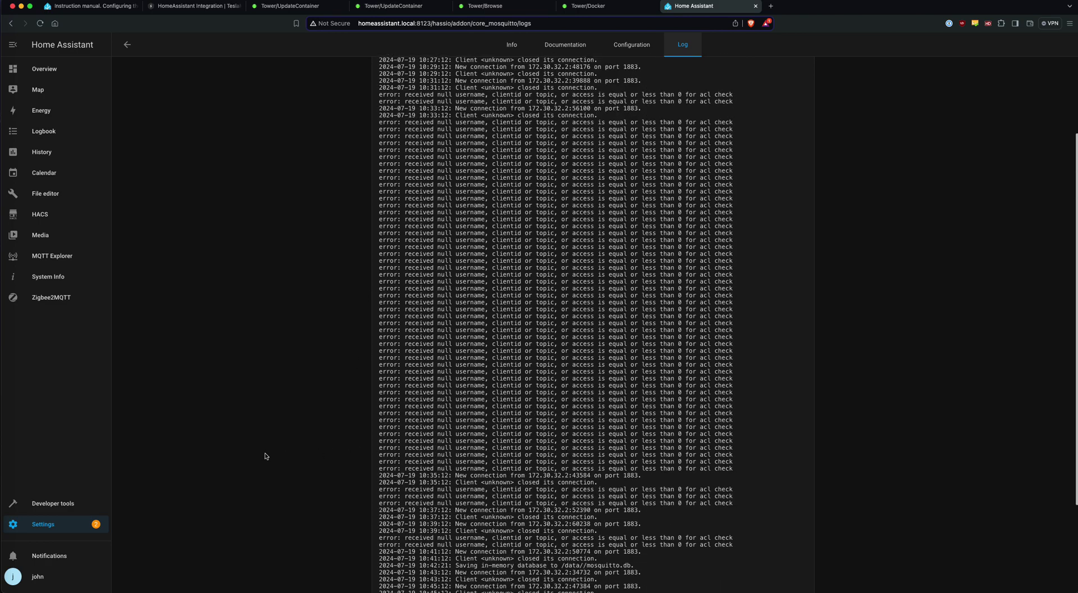
{"action": "scroll", "coordinate": [409, 444], "scroll_direction": "up", "scroll_amount": 3}
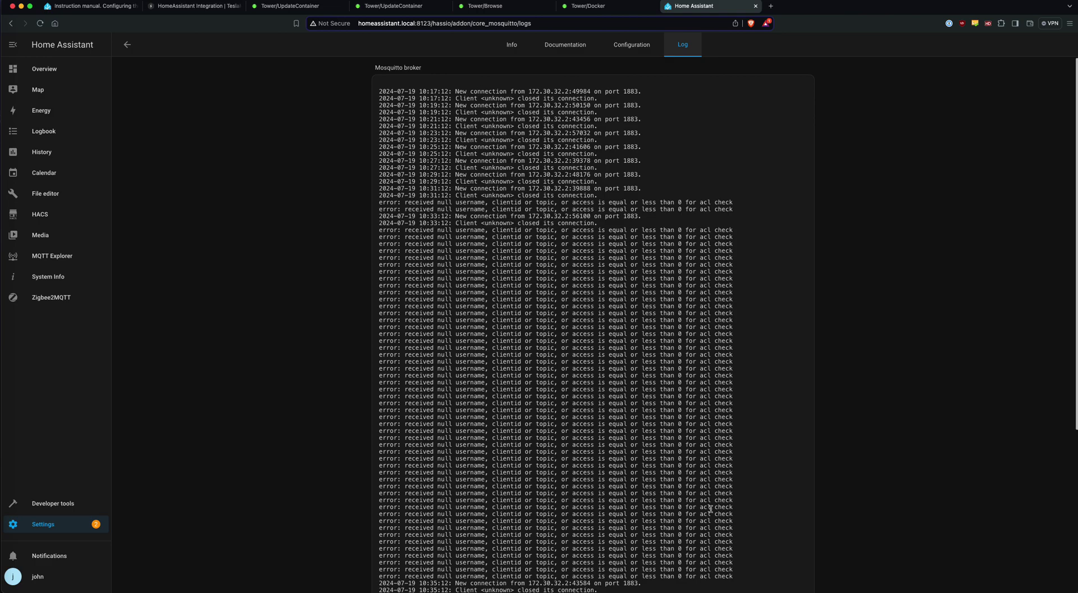
{"action": "scroll", "coordinate": [614, 411], "scroll_direction": "down", "scroll_amount": 2}
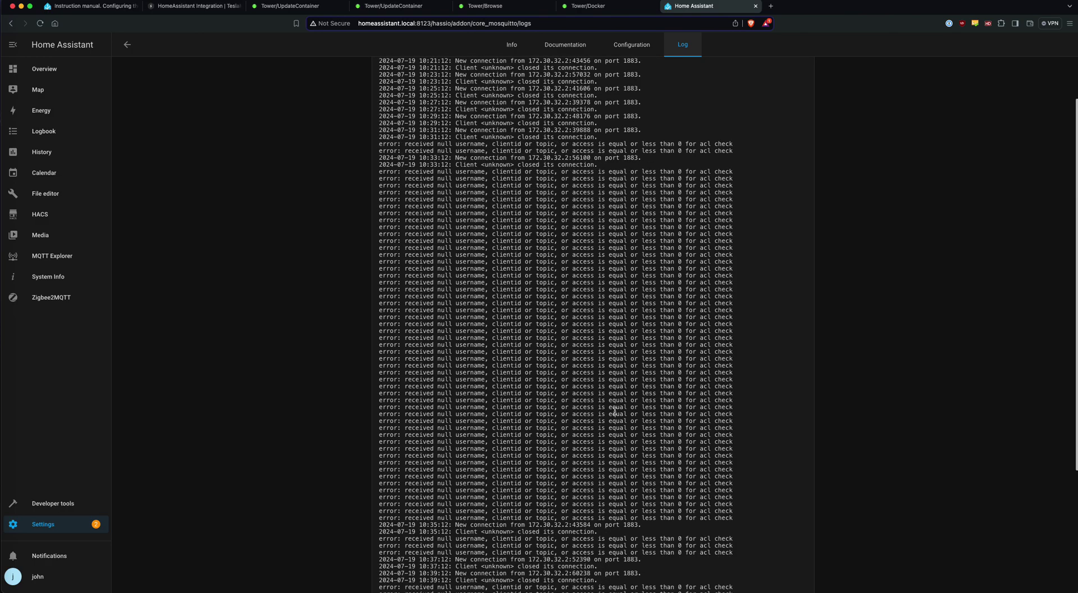
{"action": "scroll", "coordinate": [614, 411], "scroll_direction": "down", "scroll_amount": 2}
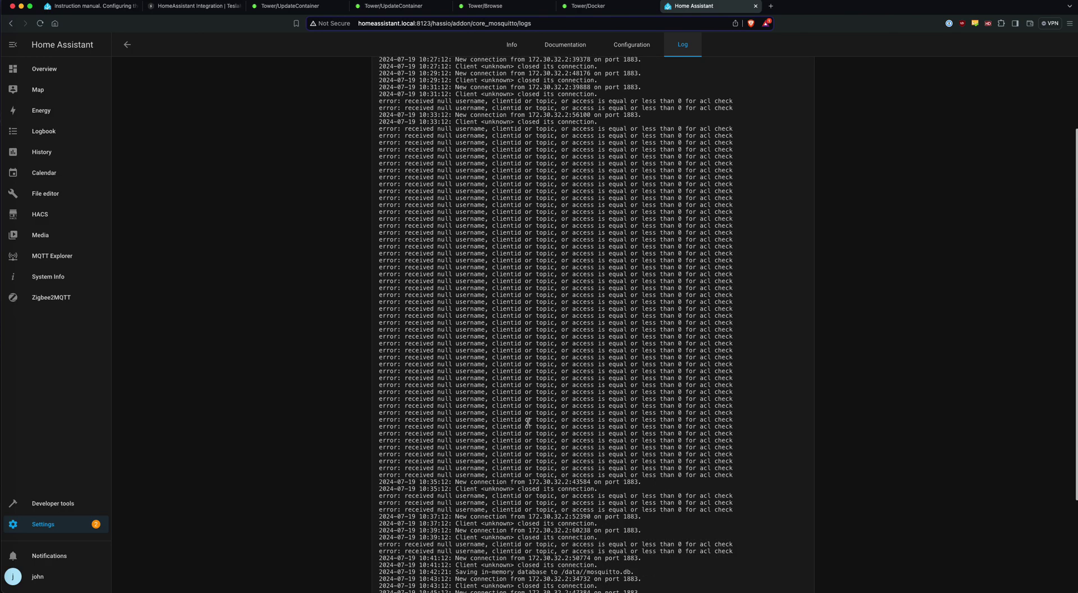
{"action": "scroll", "coordinate": [546, 340], "scroll_direction": "down", "scroll_amount": 5}
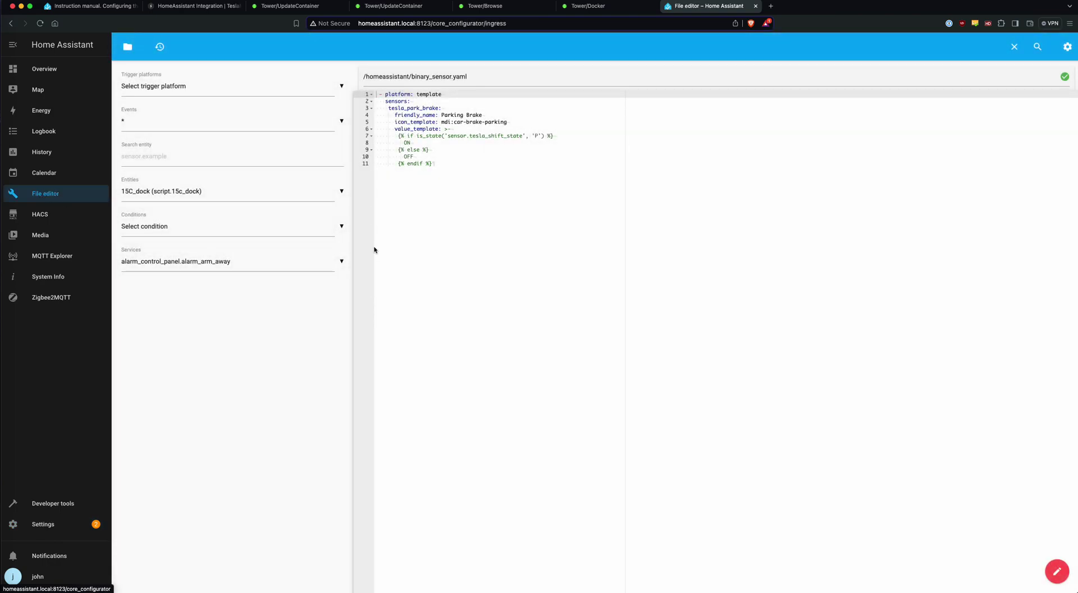
Read the configuration.yaml section of TeslaMate's Home Assistant integration documentation
{"action": "left_click", "coordinate": [178, 8]}
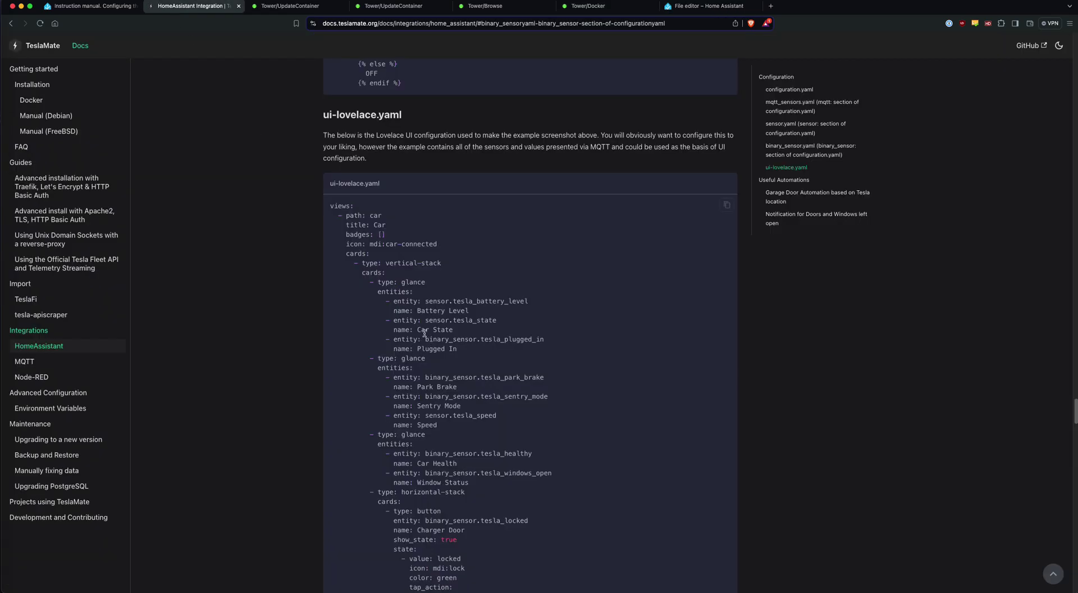
{"action": "scroll", "coordinate": [413, 313], "scroll_direction": "up", "scroll_amount": 15}
{"action": "left_click", "coordinate": [781, 91]}
{"action": "scroll", "coordinate": [426, 85], "scroll_direction": "up", "scroll_amount": 2}
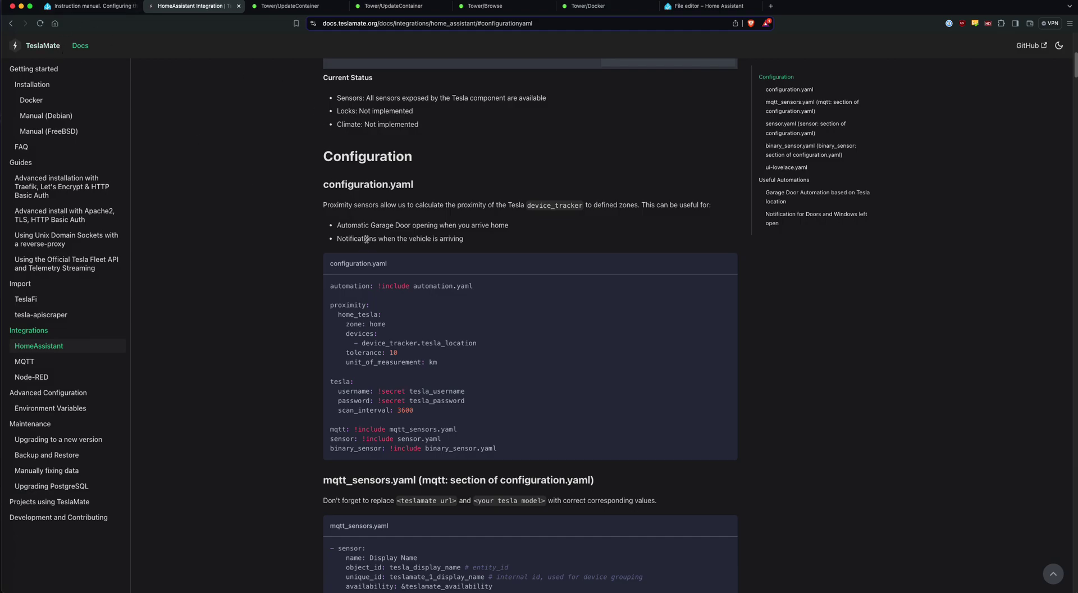
{"action": "scroll", "coordinate": [348, 258], "scroll_direction": "down", "scroll_amount": 2}
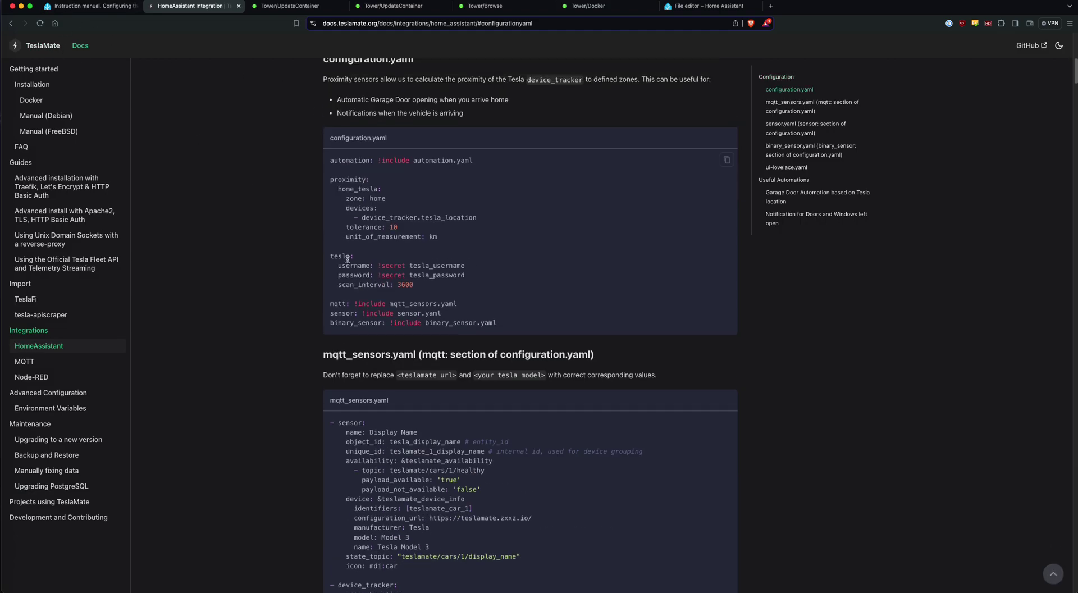
{"action": "scroll", "coordinate": [347, 259], "scroll_direction": "up", "scroll_amount": 1}
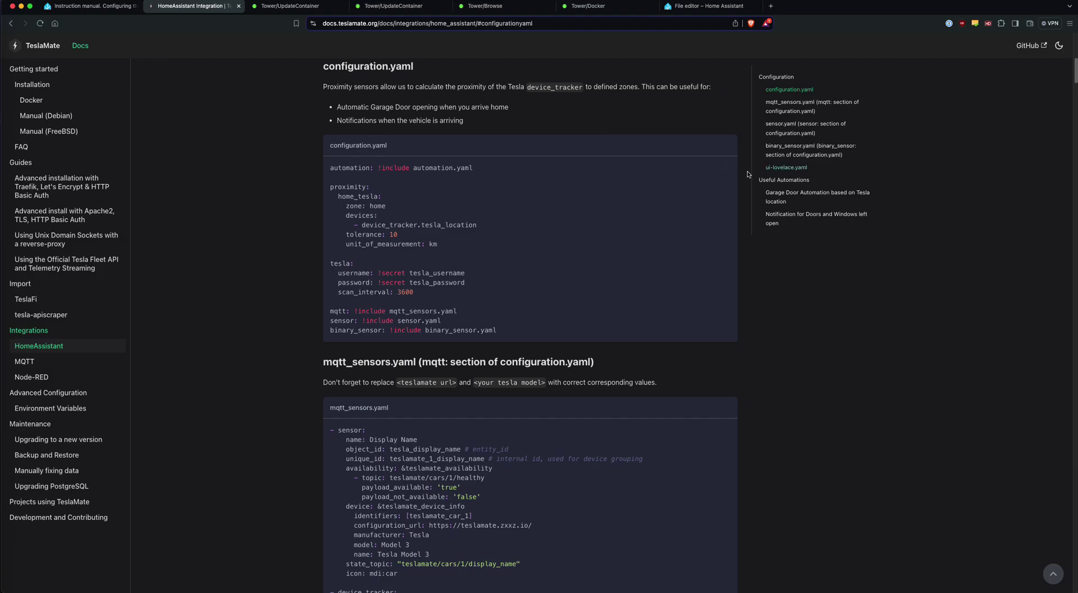
{"action": "mouse_move", "coordinate": [731, 173]}
Open configuration.yaml from the homeassistant folder in Home Assistant's File editor
{"action": "left_click", "coordinate": [709, 6]}
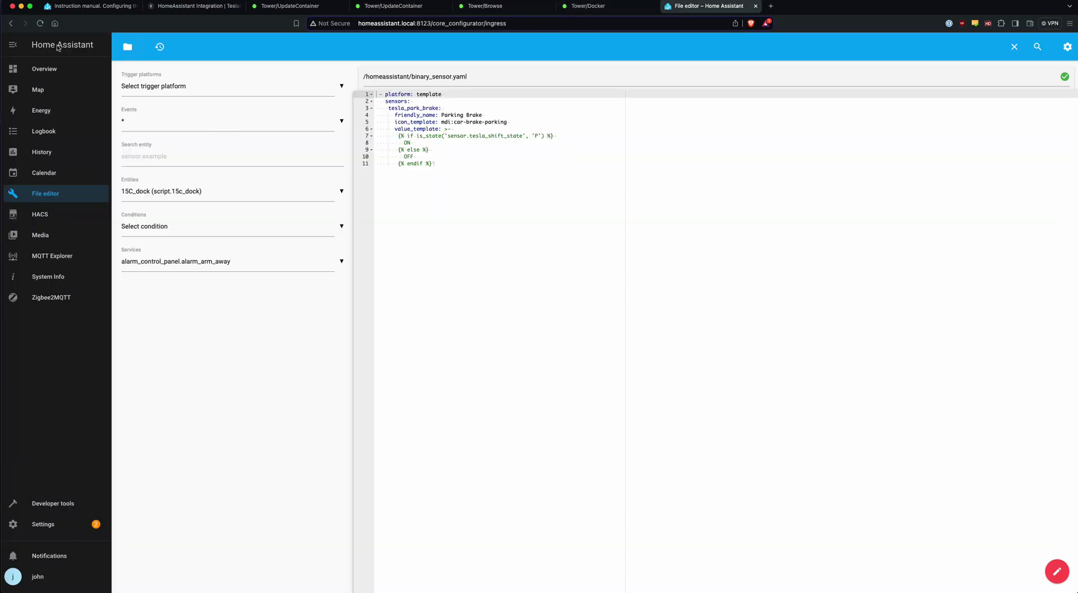
{"action": "left_click", "coordinate": [123, 52]}
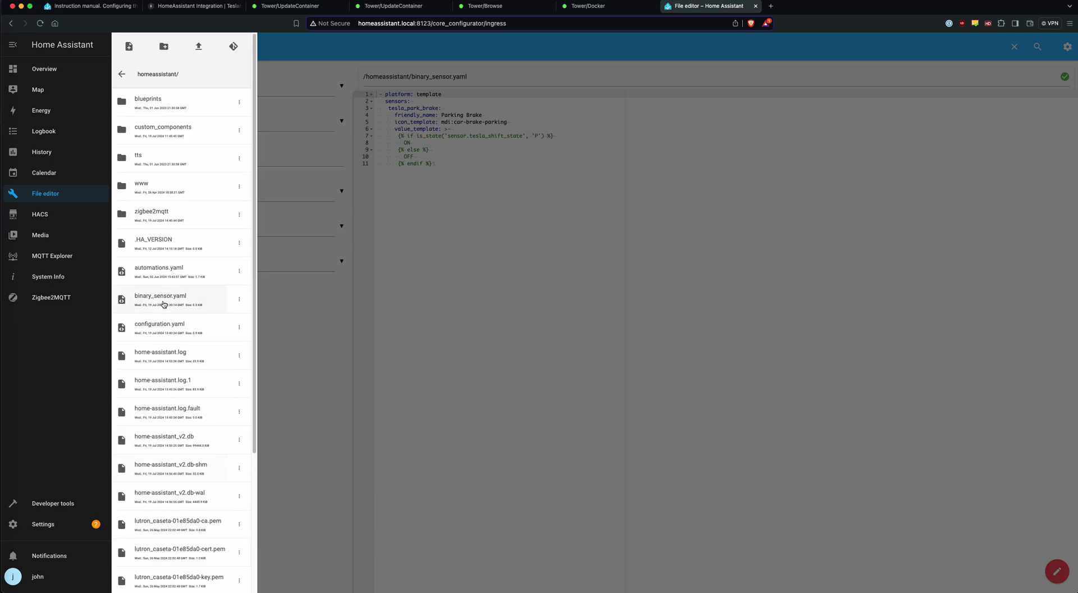
{"action": "left_click", "coordinate": [145, 331]}
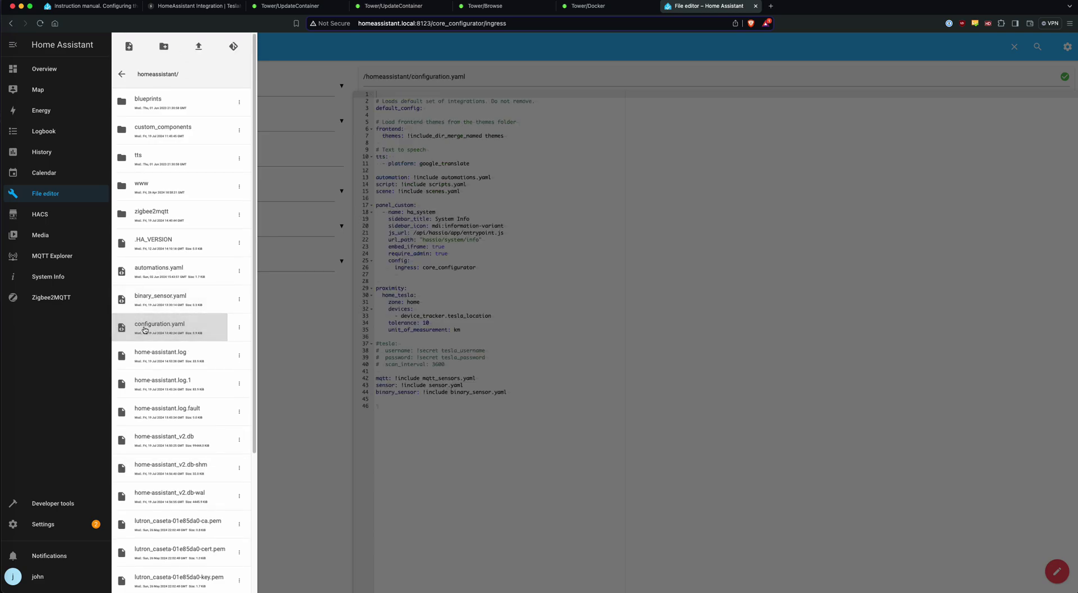
{"action": "left_click", "coordinate": [521, 396]}
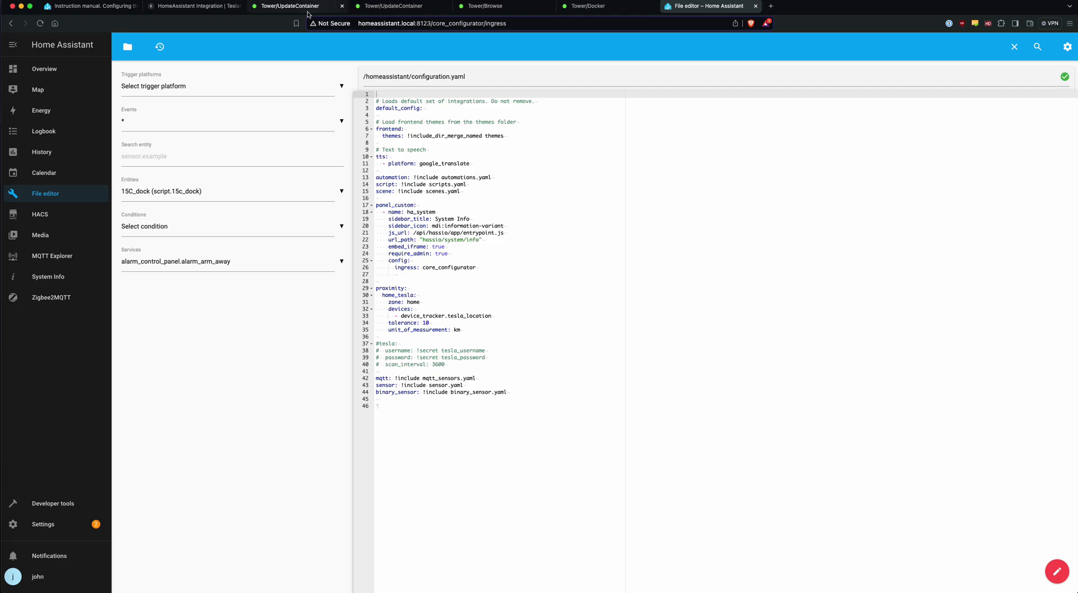
Compare the automation include line in the TeslaMate documentation with the one in Home Assistant's configuration.yaml
{"action": "left_click", "coordinate": [191, 6]}
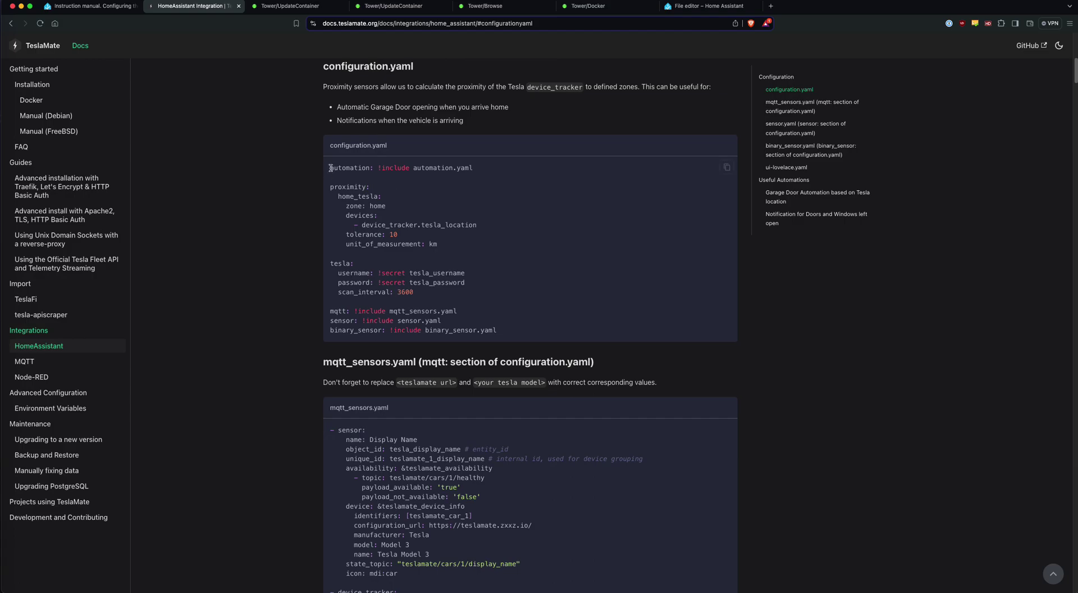
{"action": "left_click_drag", "start_coordinate": [330, 169], "coordinate": [477, 181]}
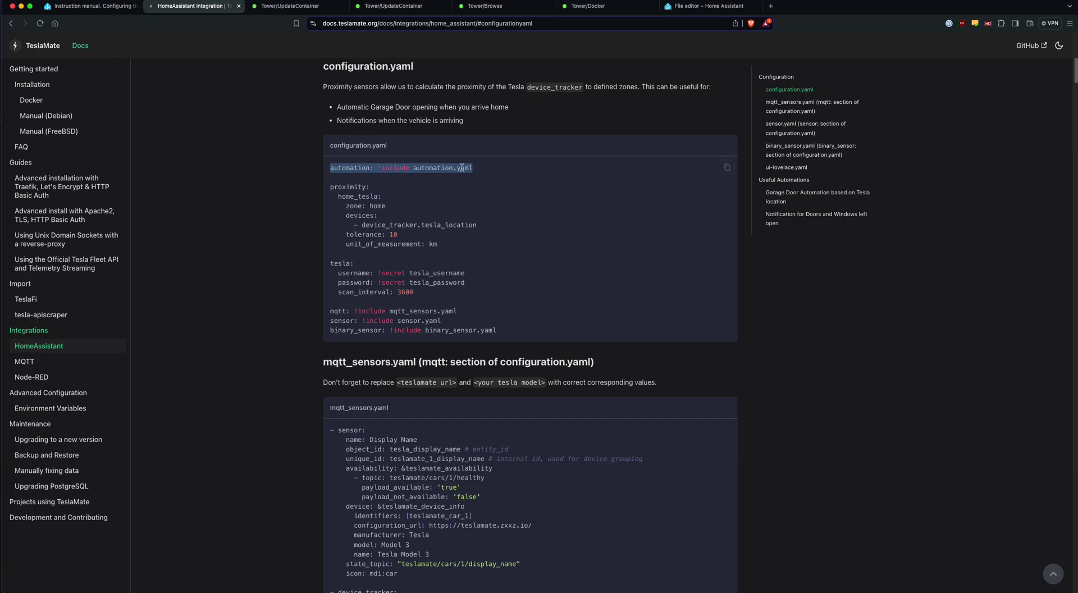
{"action": "left_click", "coordinate": [692, 8]}
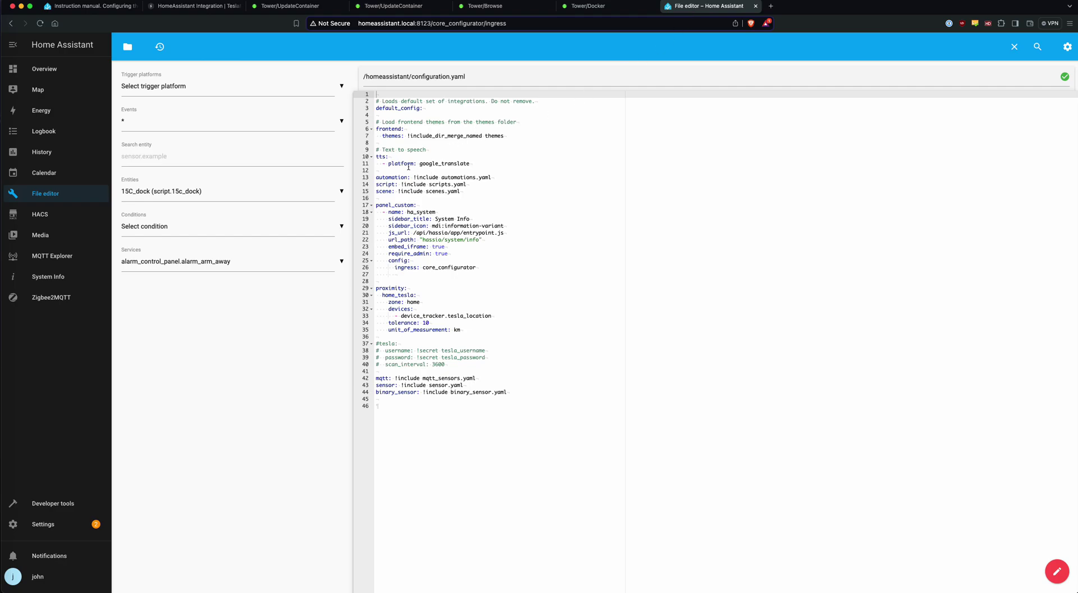
{"action": "left_click_drag", "start_coordinate": [469, 178], "coordinate": [479, 178]}
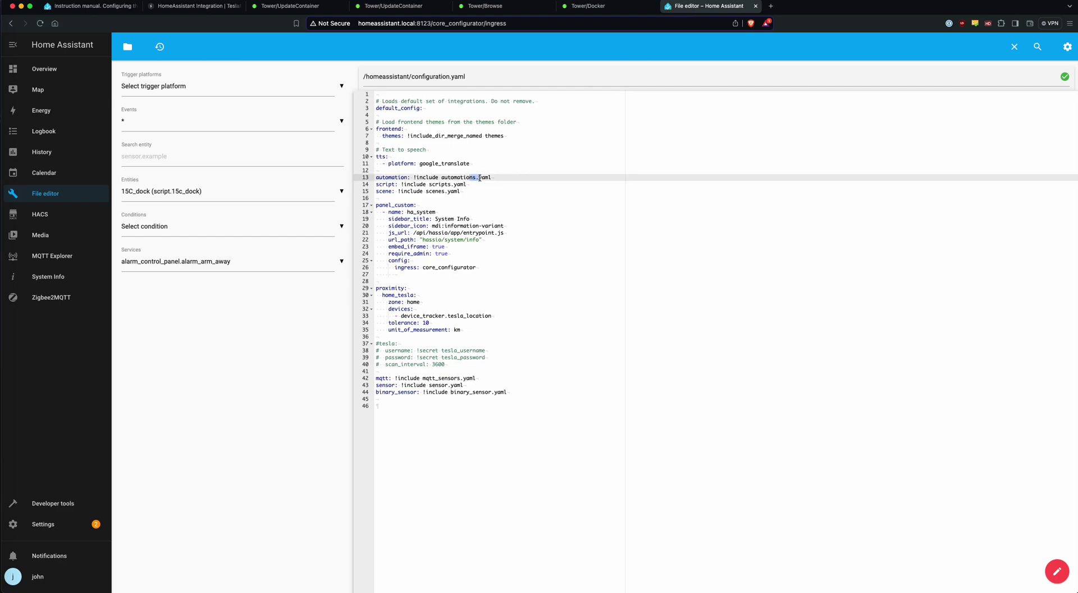
Check the automations file name in the homeassistant folder against configuration.yaml's automation include line, and close configuration.yaml
{"action": "left_click", "coordinate": [511, 177]}
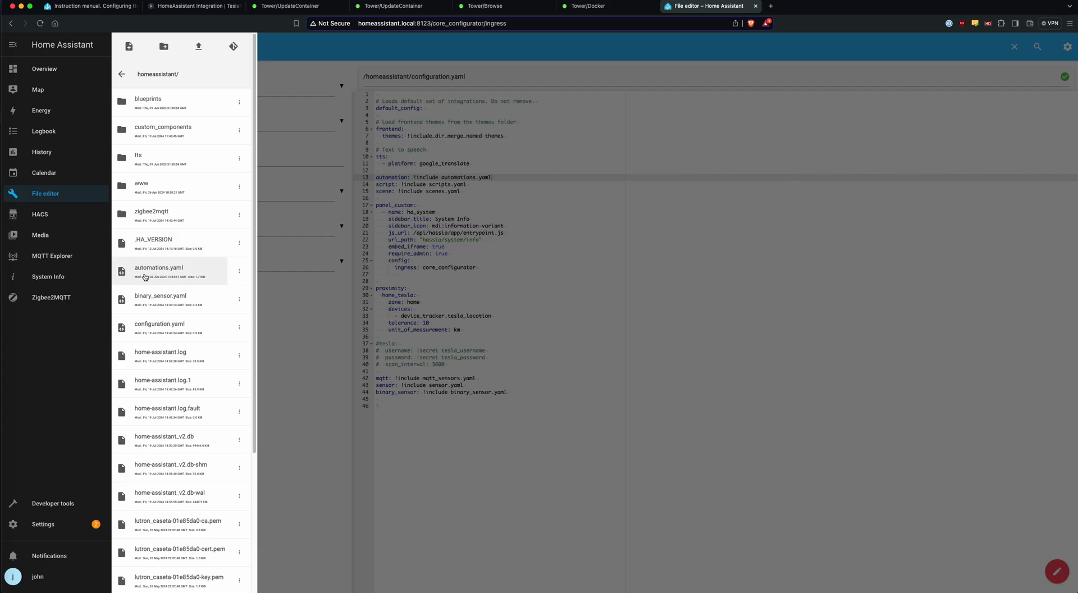
{"action": "left_click", "coordinate": [482, 184]}
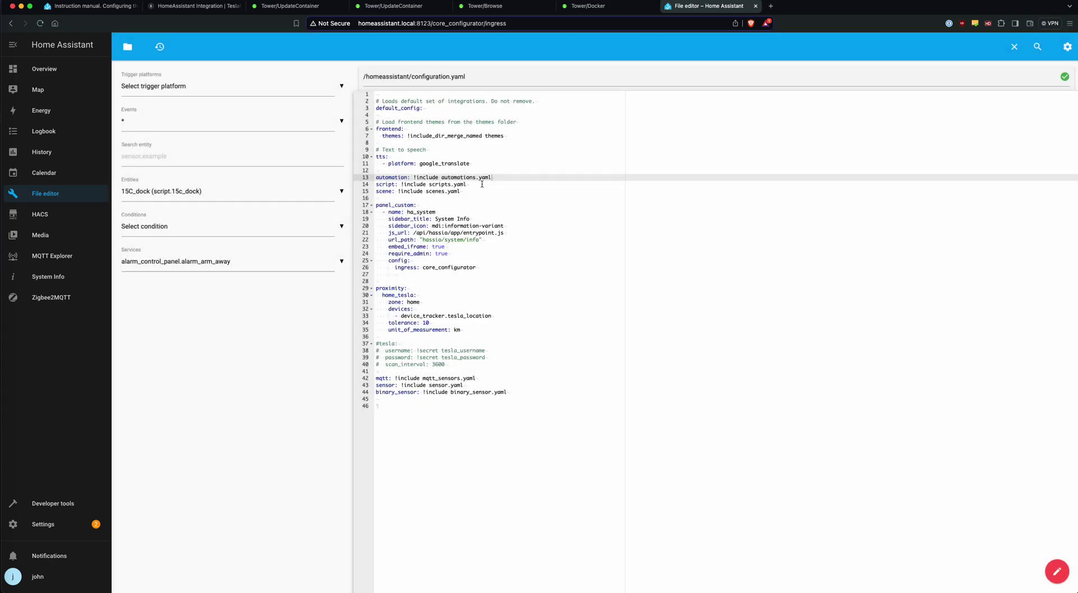
{"action": "left_click", "coordinate": [127, 47]}
{"action": "left_click", "coordinate": [401, 301]}
{"action": "left_click", "coordinate": [1016, 50]}
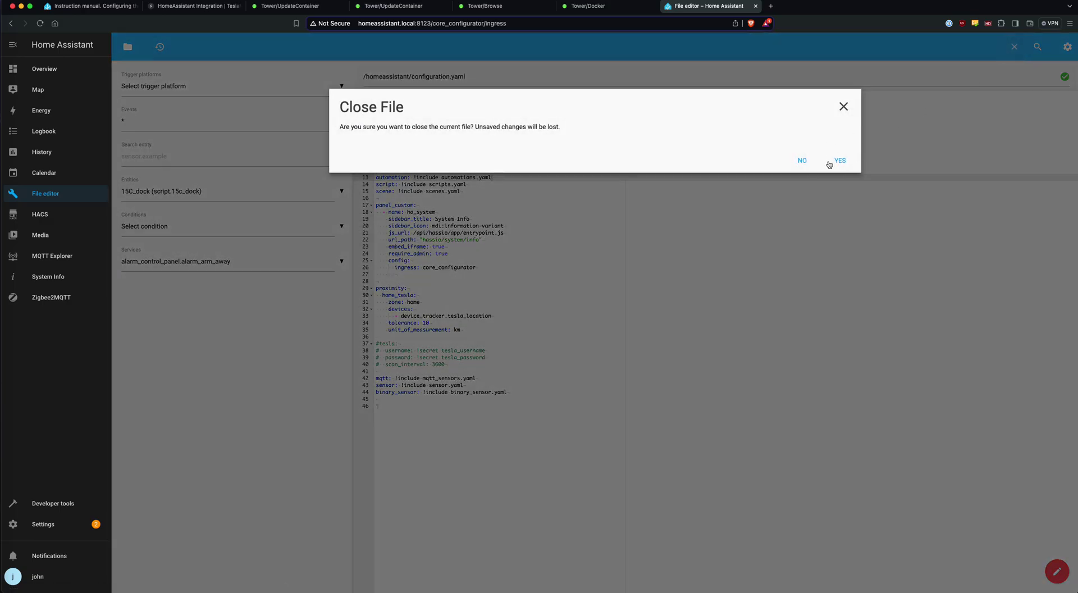
{"action": "left_click", "coordinate": [839, 161]}
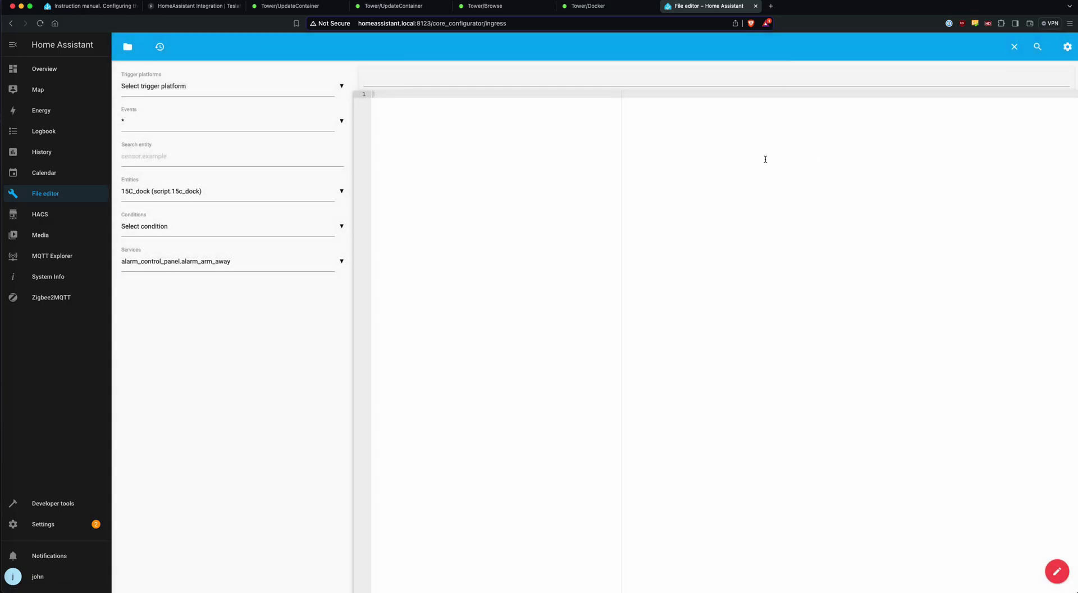
Copy the mqtt_sensors.yaml example code from TeslaMate's Home Assistant integration documentation
{"action": "left_click", "coordinate": [191, 6]}
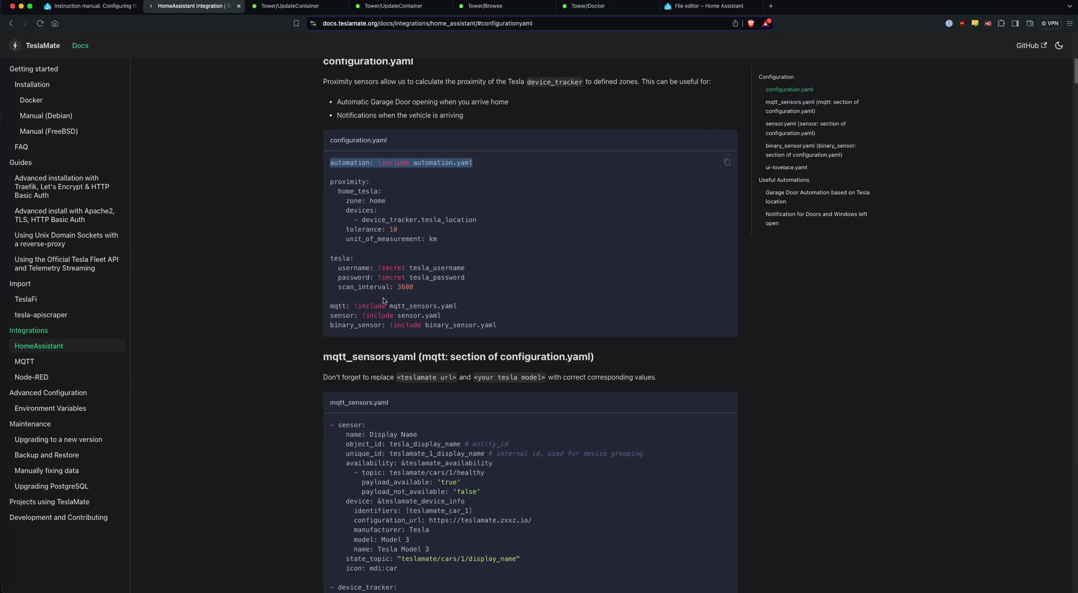
{"action": "scroll", "coordinate": [383, 300], "scroll_direction": "down", "scroll_amount": 5}
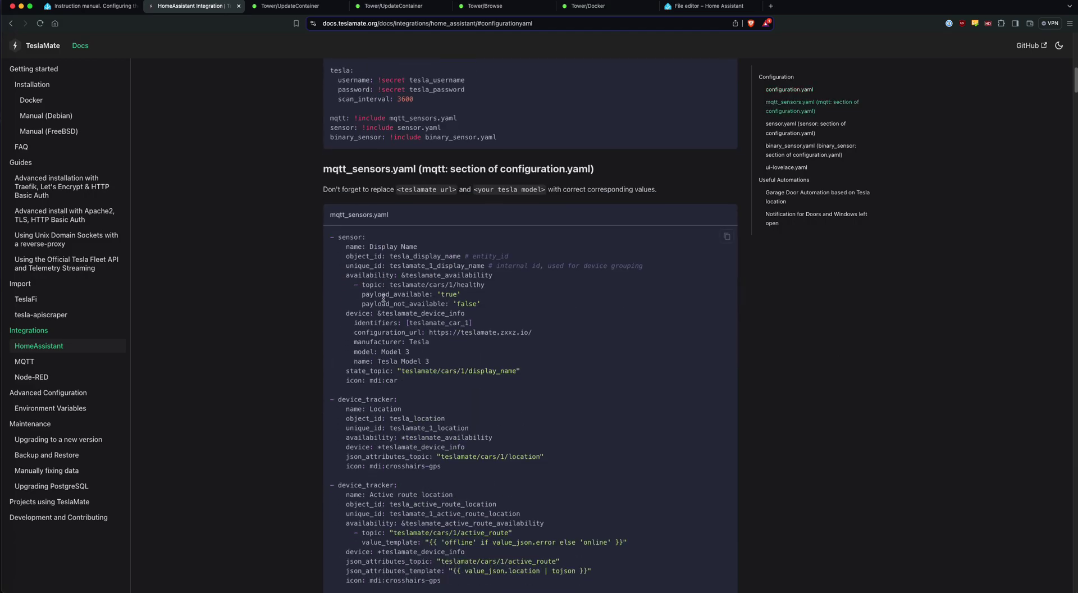
{"action": "left_click", "coordinate": [726, 237]}
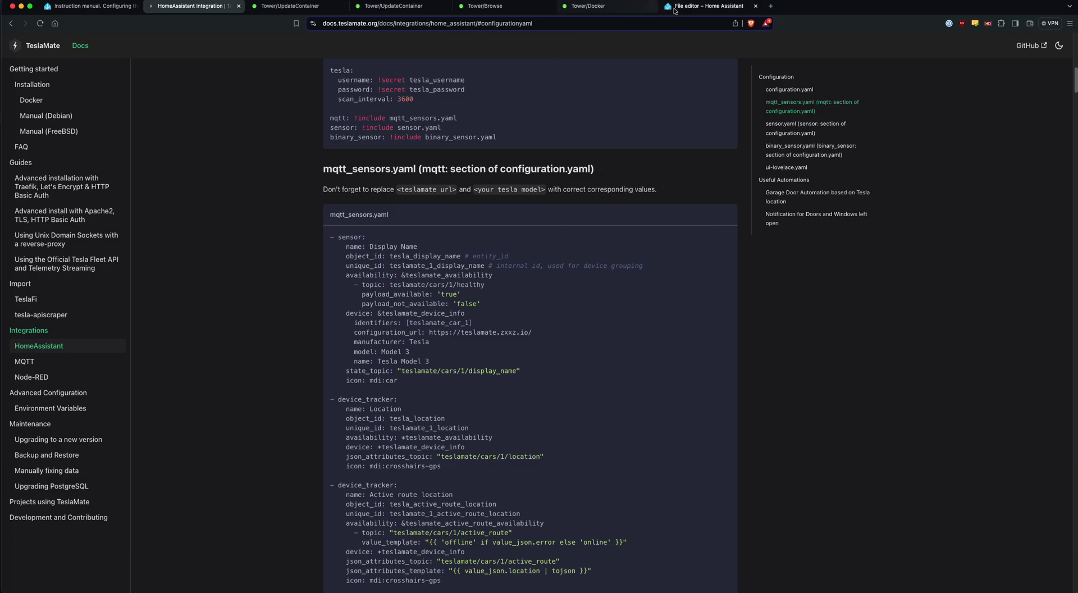
Open mqtt_sensors.yaml from the homeassistant folder in Home Assistant's File editor
{"action": "left_click", "coordinate": [709, 6]}
{"action": "left_click", "coordinate": [138, 57]}
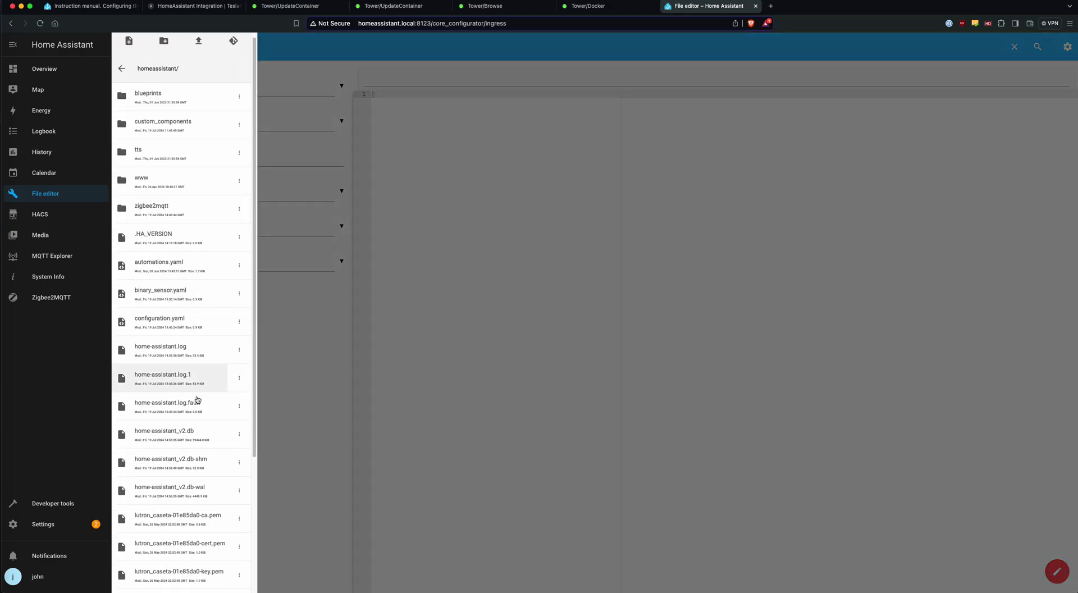
{"action": "scroll", "coordinate": [230, 399], "scroll_direction": "down", "scroll_amount": 5}
{"action": "left_click", "coordinate": [172, 478]}
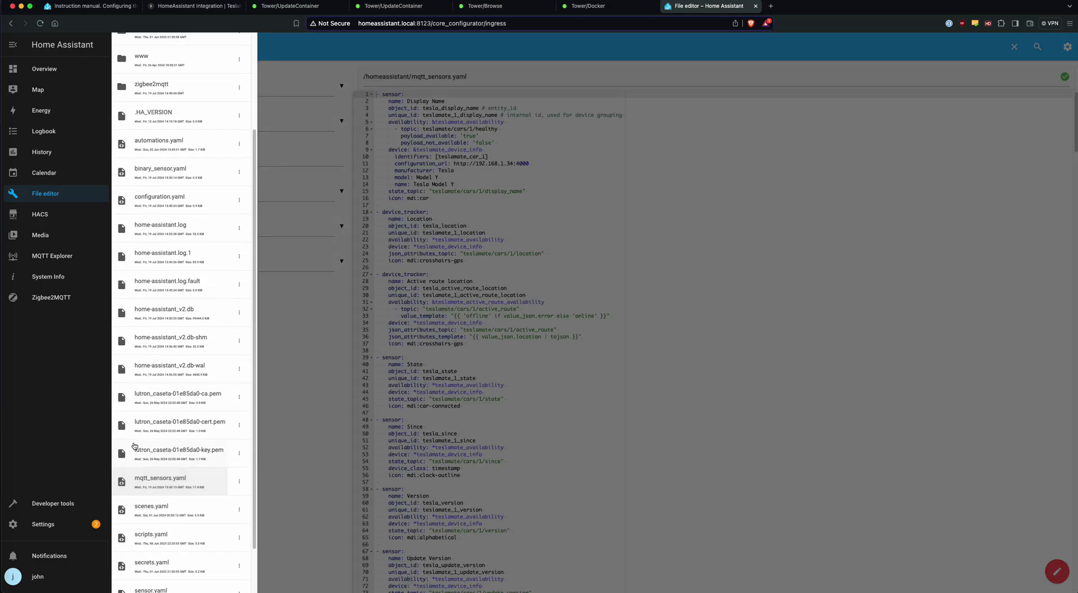
{"action": "scroll", "coordinate": [134, 280], "scroll_direction": "up", "scroll_amount": 5}
{"action": "scroll", "coordinate": [146, 326], "scroll_direction": "down", "scroll_amount": 4}
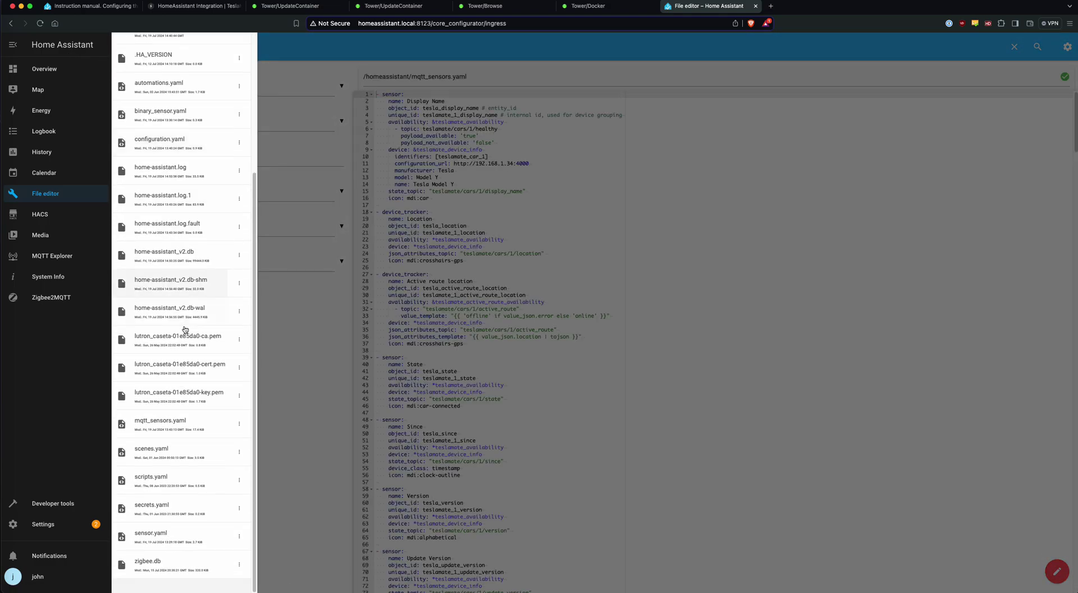
{"action": "left_click", "coordinate": [462, 161]}
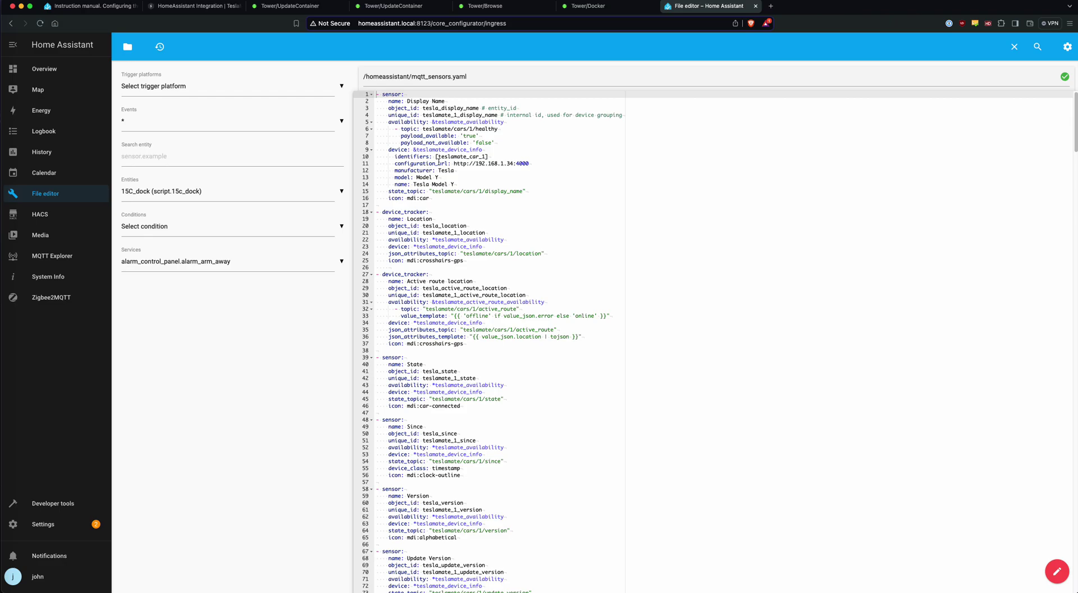
Review the configuration_url, model and name lines of the device section in mqtt_sensors.yaml, and close the file
{"action": "left_click_drag", "start_coordinate": [443, 163], "coordinate": [592, 166]}
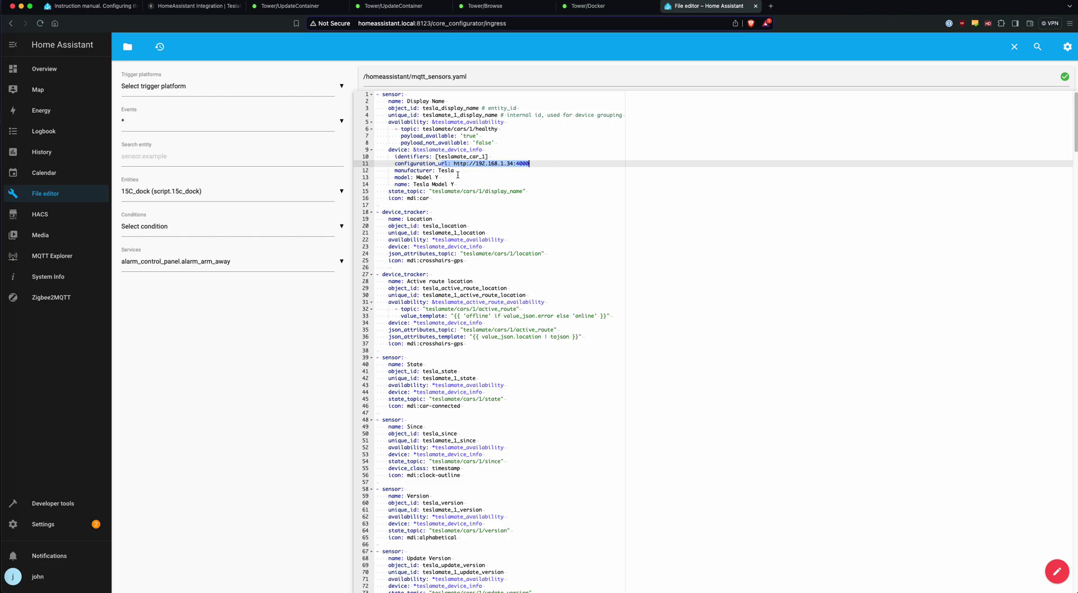
{"action": "left_click", "coordinate": [437, 178]}
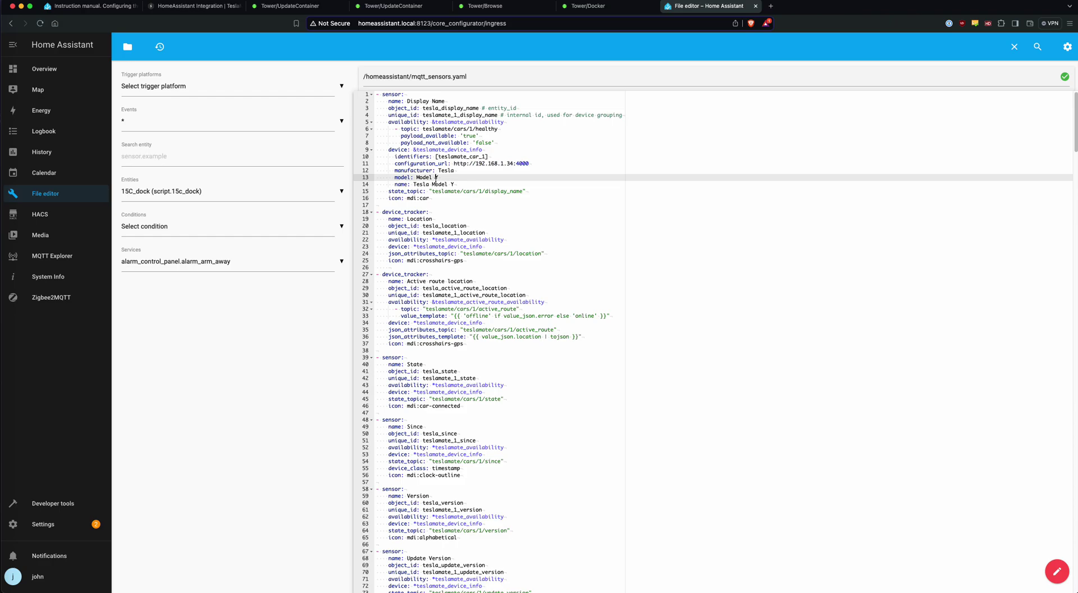
{"action": "left_click", "coordinate": [450, 184]}
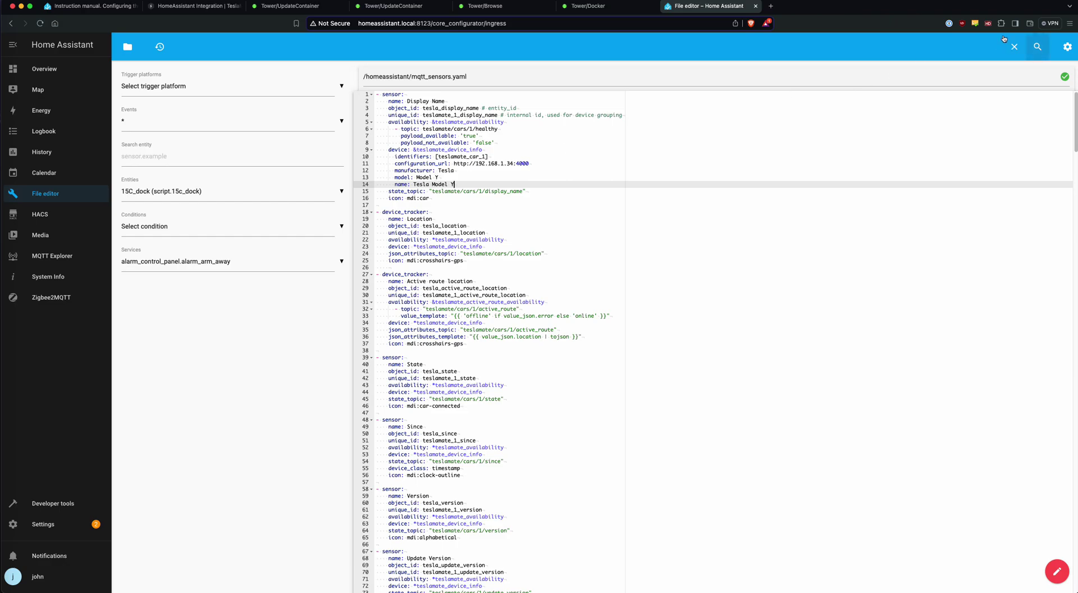
{"action": "left_click", "coordinate": [1014, 46]}
{"action": "left_click", "coordinate": [840, 160]}
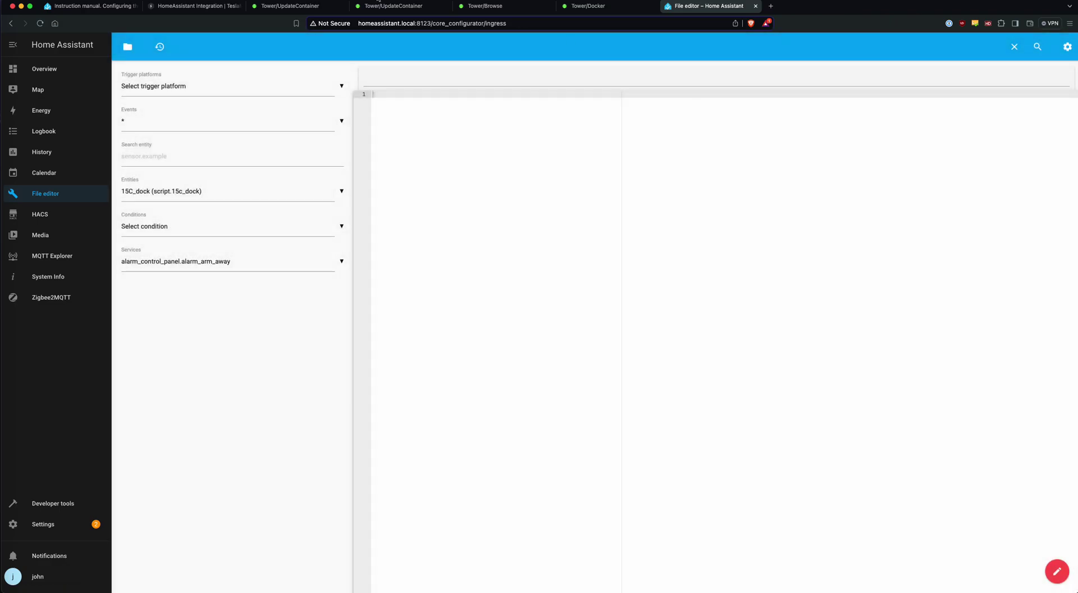
Compare the sensor.yaml section of the TeslaMate documentation with sensor.yaml in Home Assistant's File editor, and close the file
{"action": "left_click", "coordinate": [191, 10]}
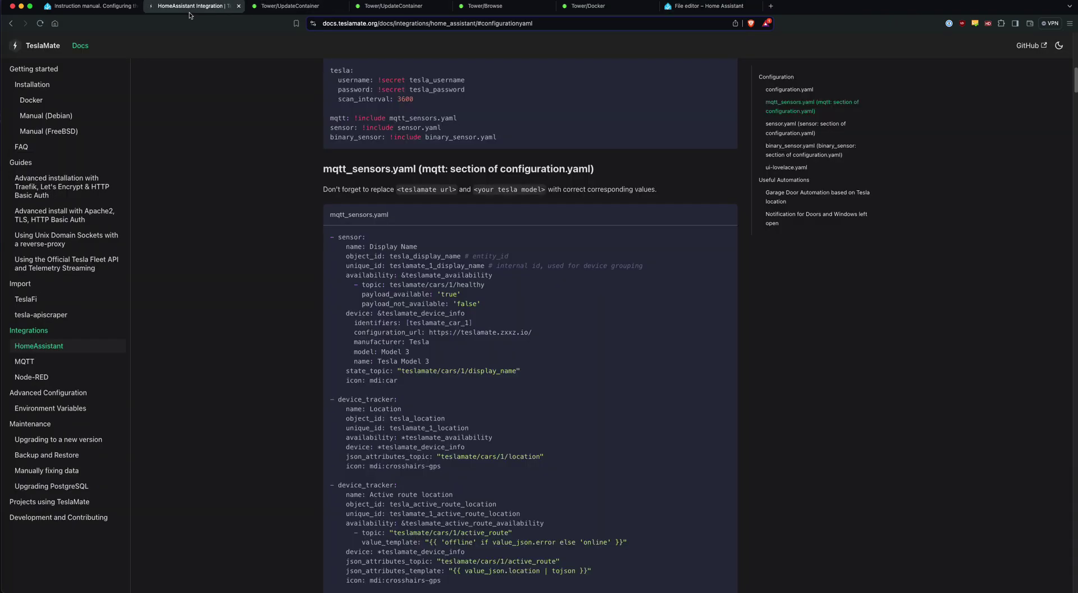
{"action": "left_click", "coordinate": [777, 129]}
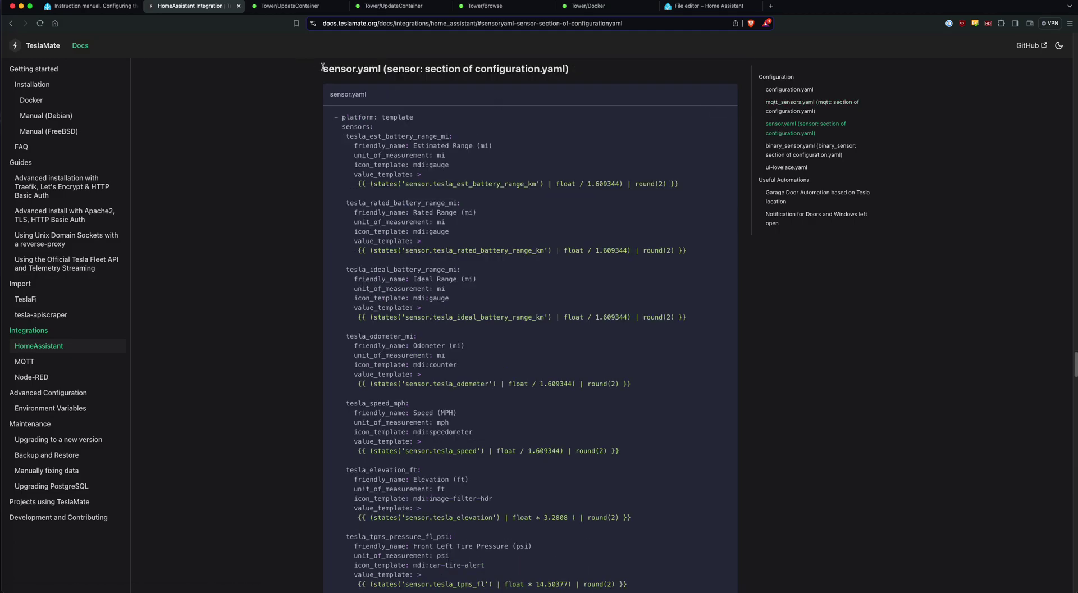
{"action": "left_click", "coordinate": [666, 4]}
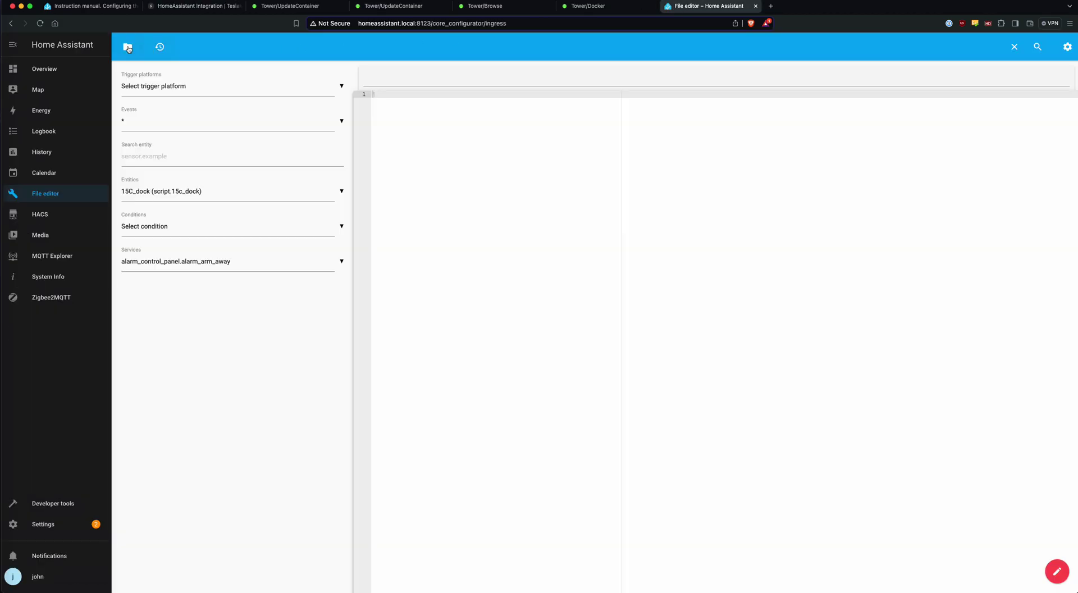
{"action": "left_click", "coordinate": [126, 46]}
{"action": "scroll", "coordinate": [151, 74], "scroll_direction": "up", "scroll_amount": 5}
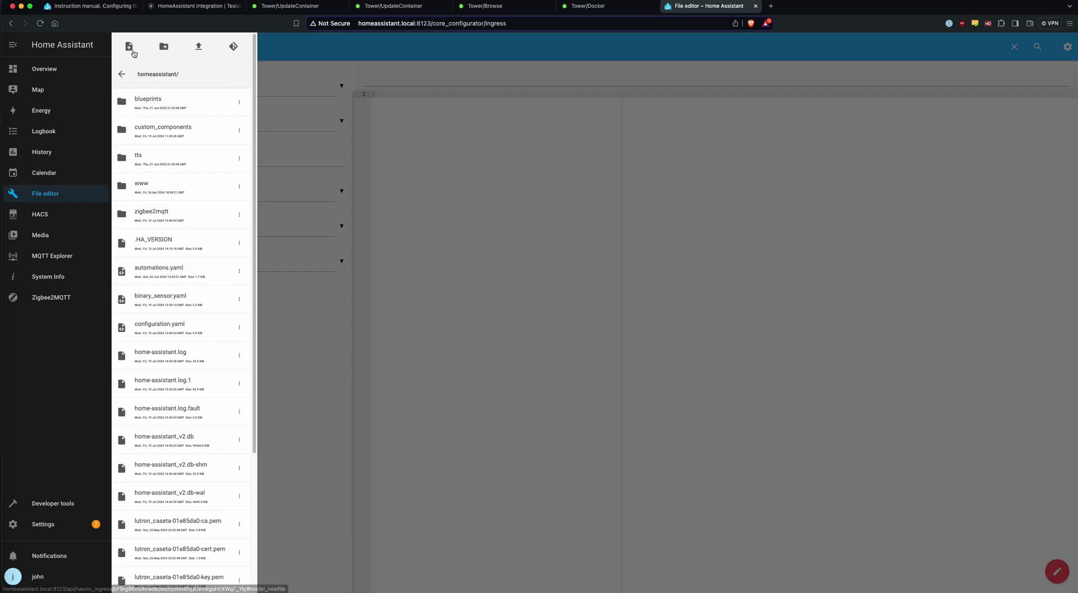
{"action": "scroll", "coordinate": [177, 233], "scroll_direction": "down", "scroll_amount": 5}
{"action": "scroll", "coordinate": [177, 233], "scroll_direction": "down", "scroll_amount": 1}
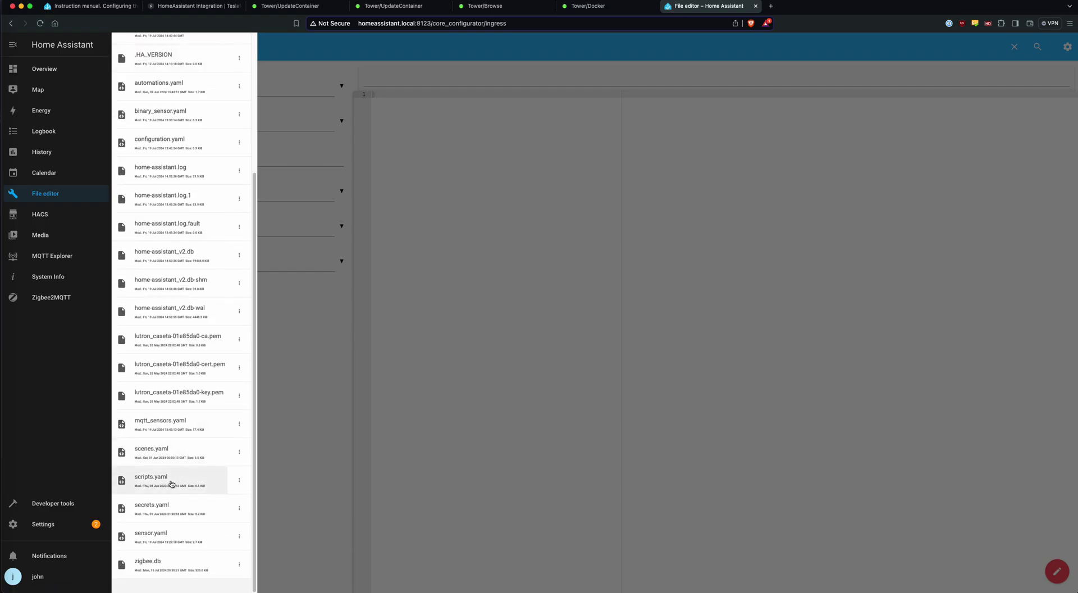
{"action": "left_click", "coordinate": [161, 542]}
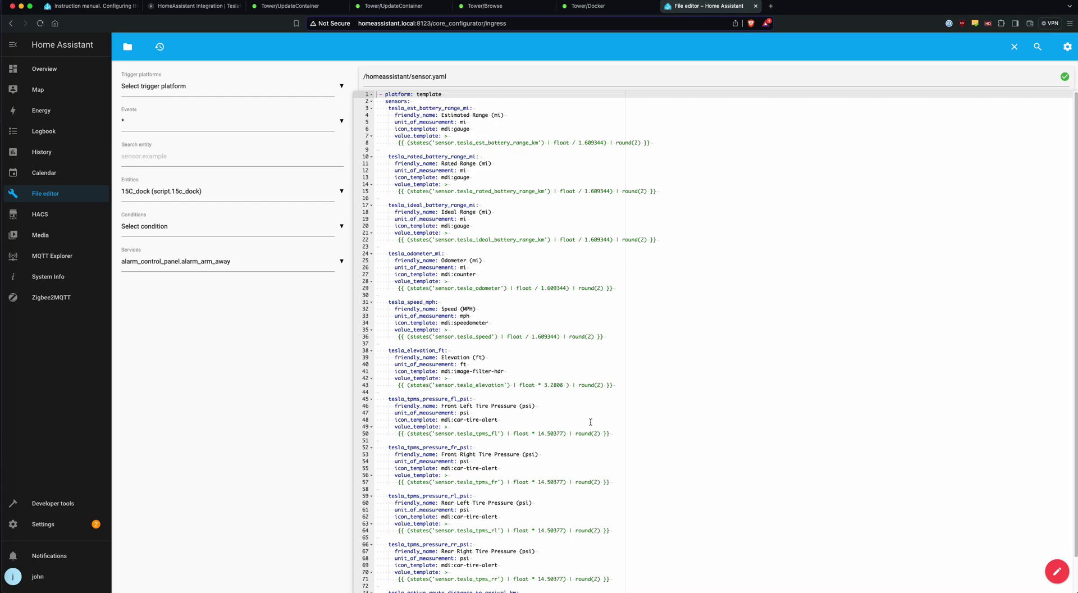
{"action": "left_click", "coordinate": [1014, 46]}
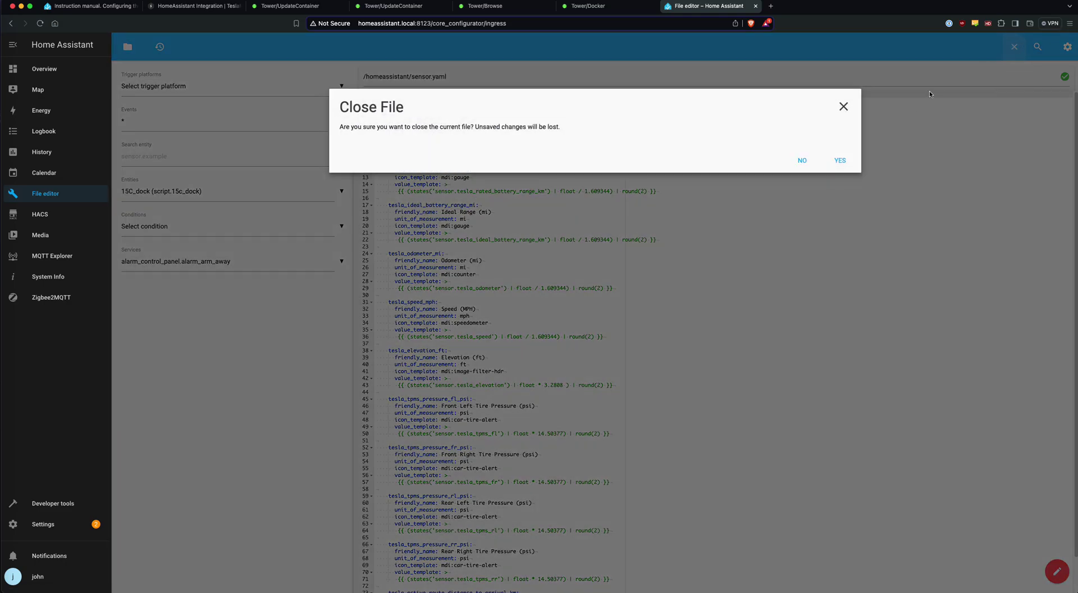
{"action": "left_click", "coordinate": [840, 161]}
Compare the binary_sensor.yaml section of the TeslaMate documentation with binary_sensor.yaml in Home Assistant's File editor, and close the file
{"action": "left_click", "coordinate": [194, 6]}
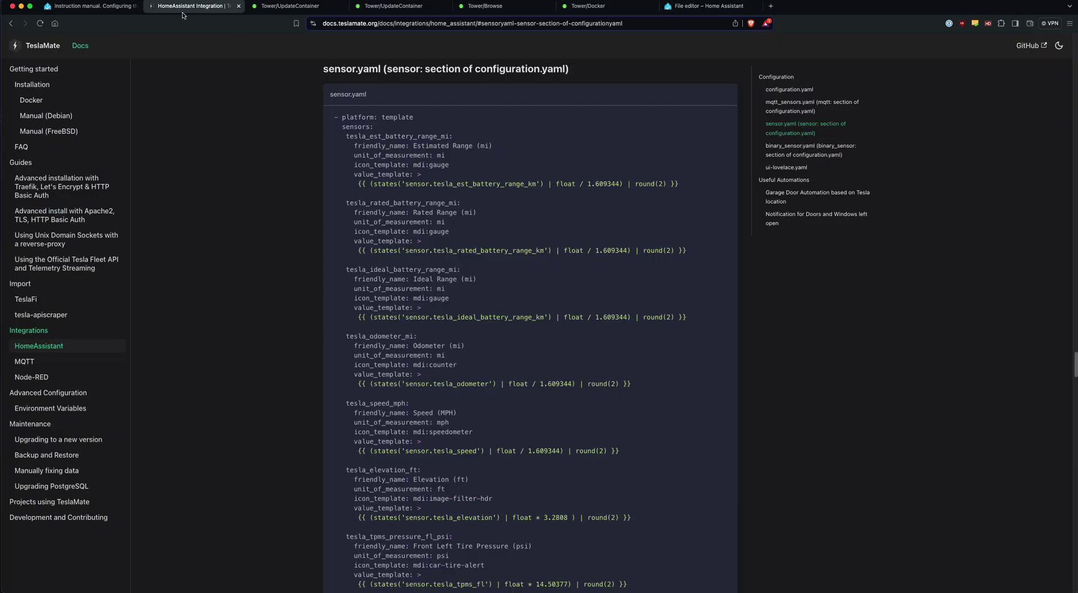
{"action": "left_click", "coordinate": [800, 152]}
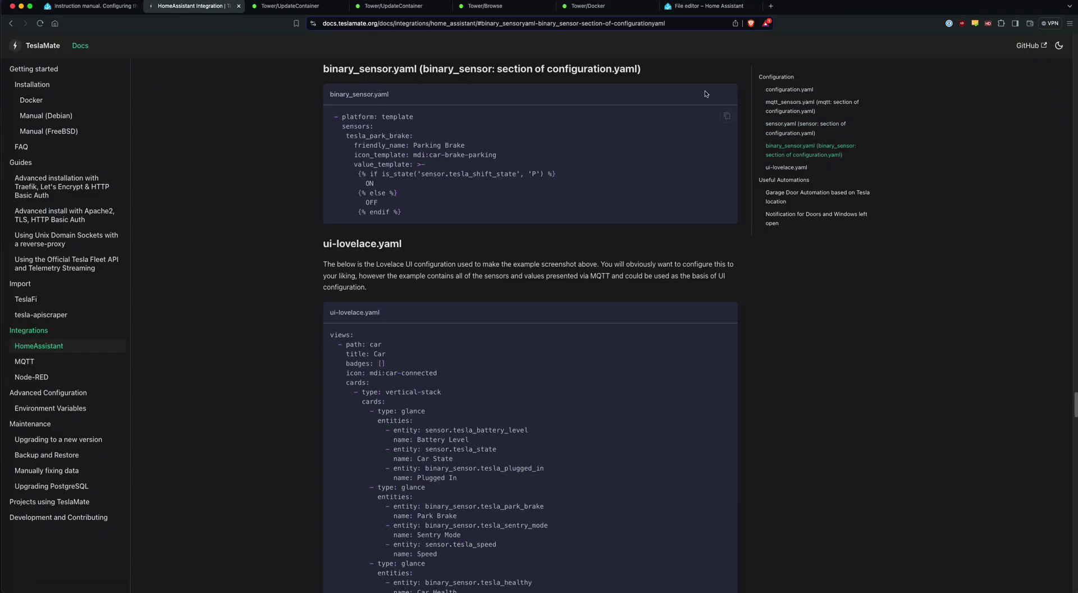
{"action": "left_click", "coordinate": [708, 6]}
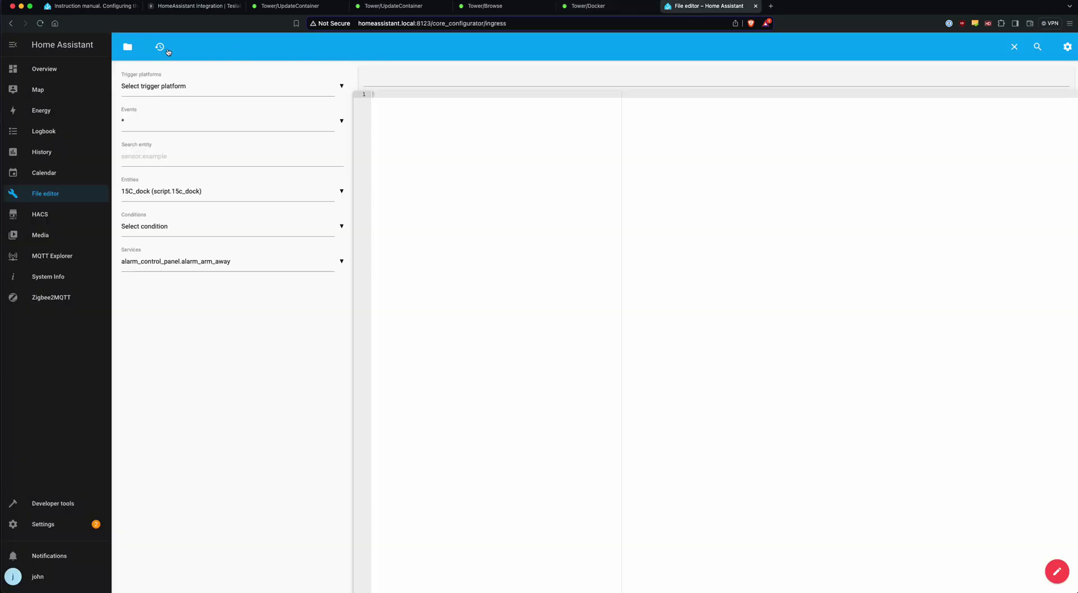
{"action": "left_click", "coordinate": [128, 48]}
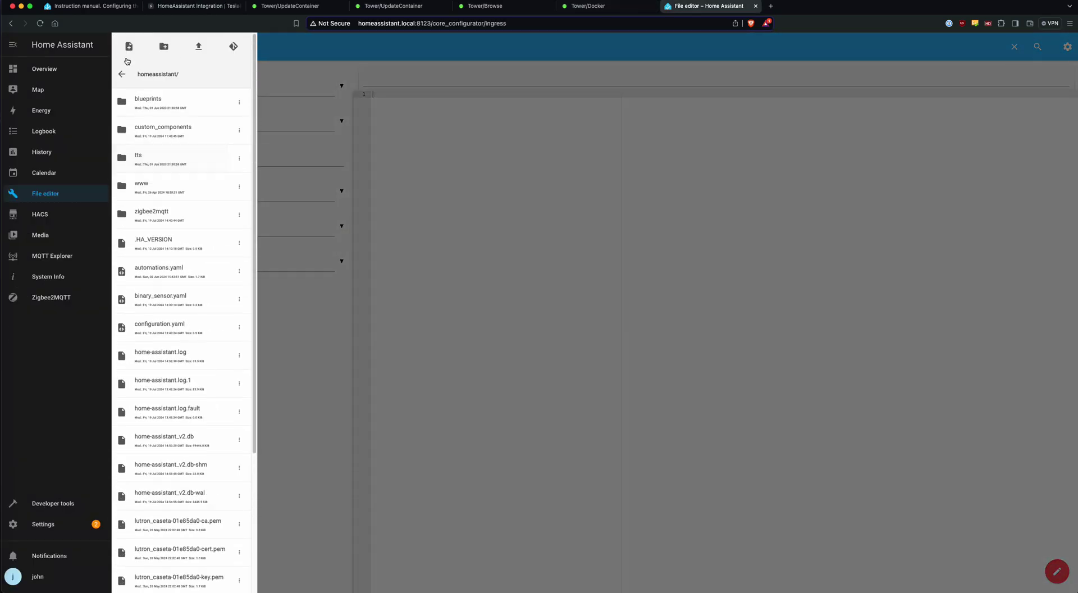
{"action": "left_click", "coordinate": [129, 49]}
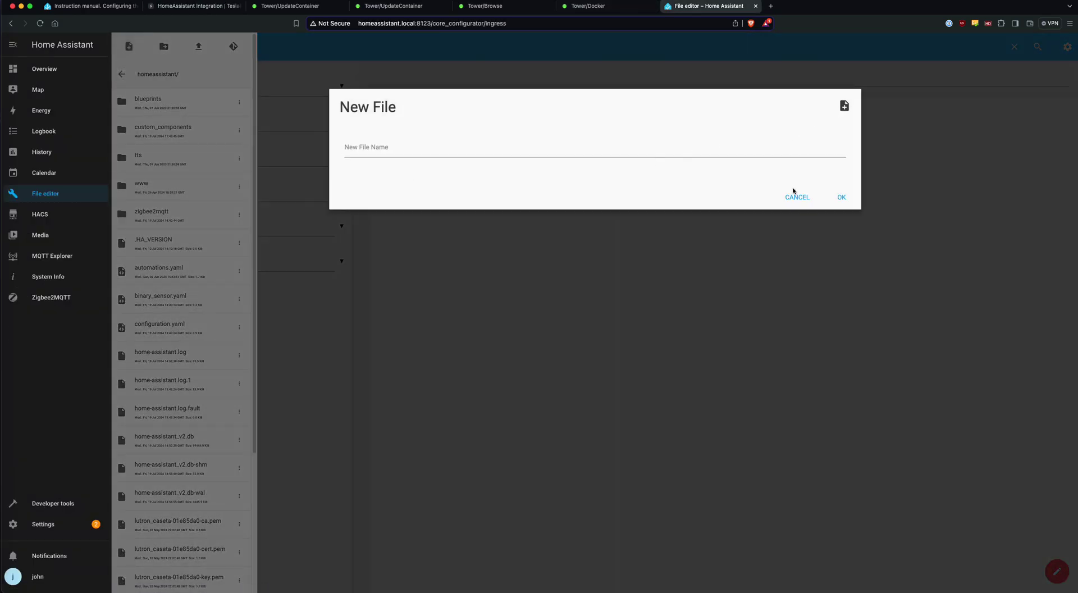
{"action": "left_click", "coordinate": [794, 192]}
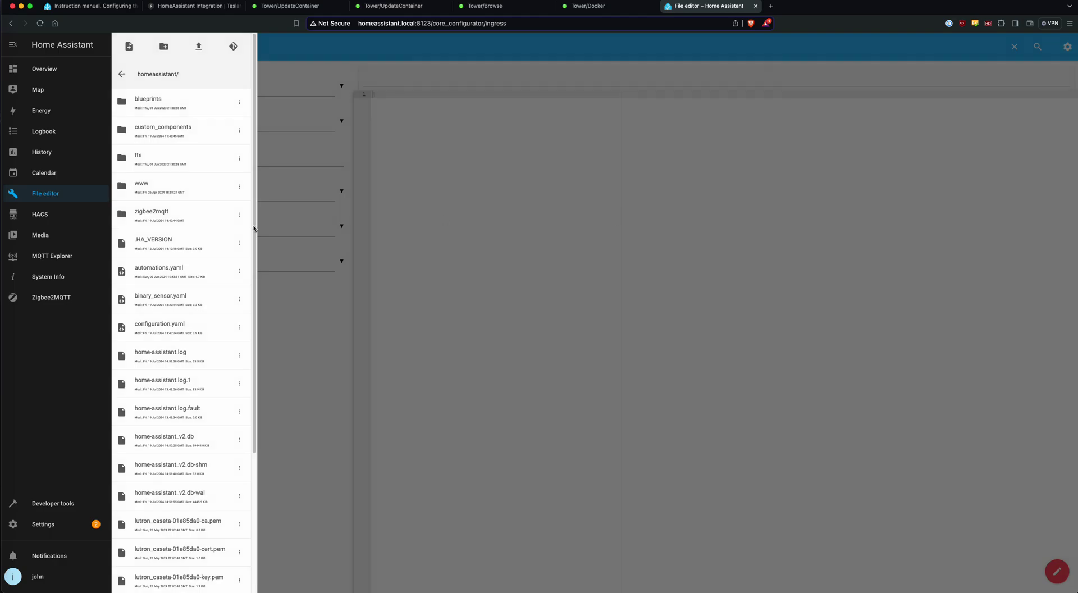
{"action": "left_click", "coordinate": [163, 298]}
{"action": "left_click", "coordinate": [352, 236]}
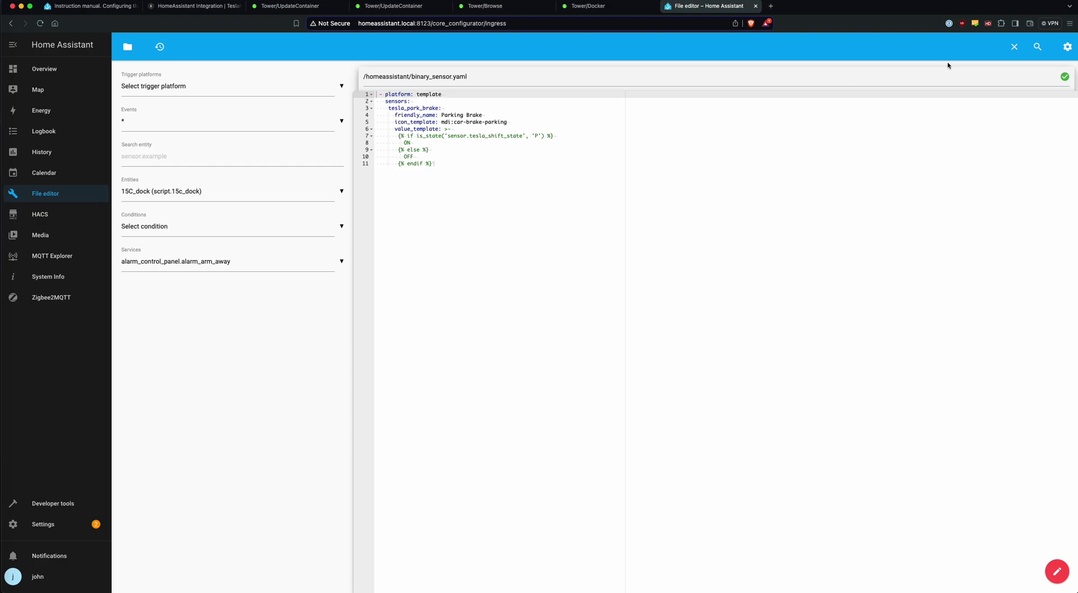
{"action": "left_click", "coordinate": [1014, 46]}
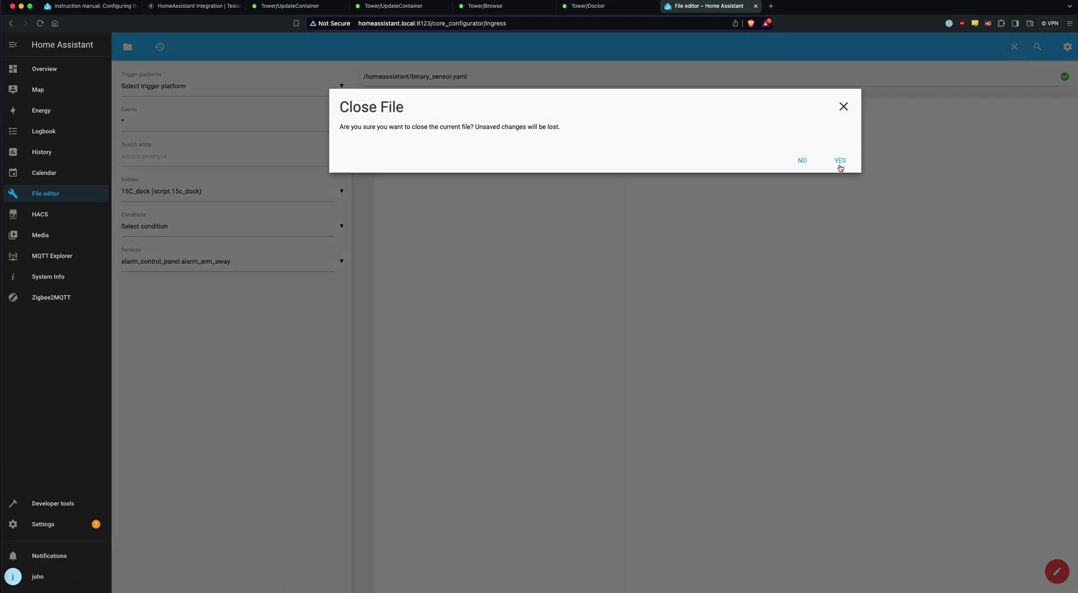
{"action": "left_click", "coordinate": [835, 165]}
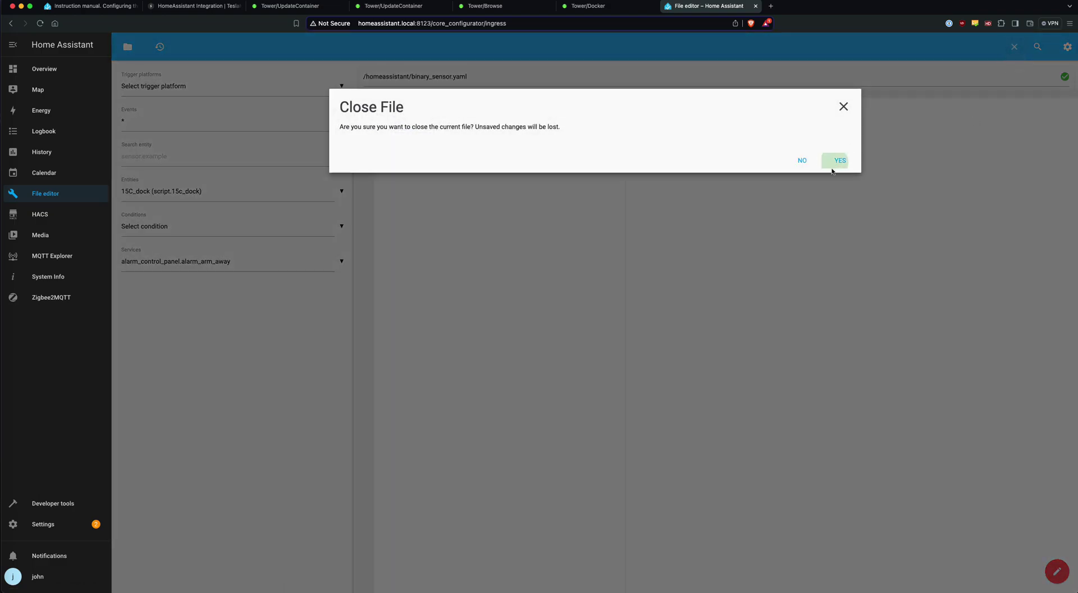
{"action": "left_click", "coordinate": [801, 161]}
Read the ui-lovelace.yaml section of TeslaMate's Home Assistant integration documentation
{"action": "left_click", "coordinate": [201, 14]}
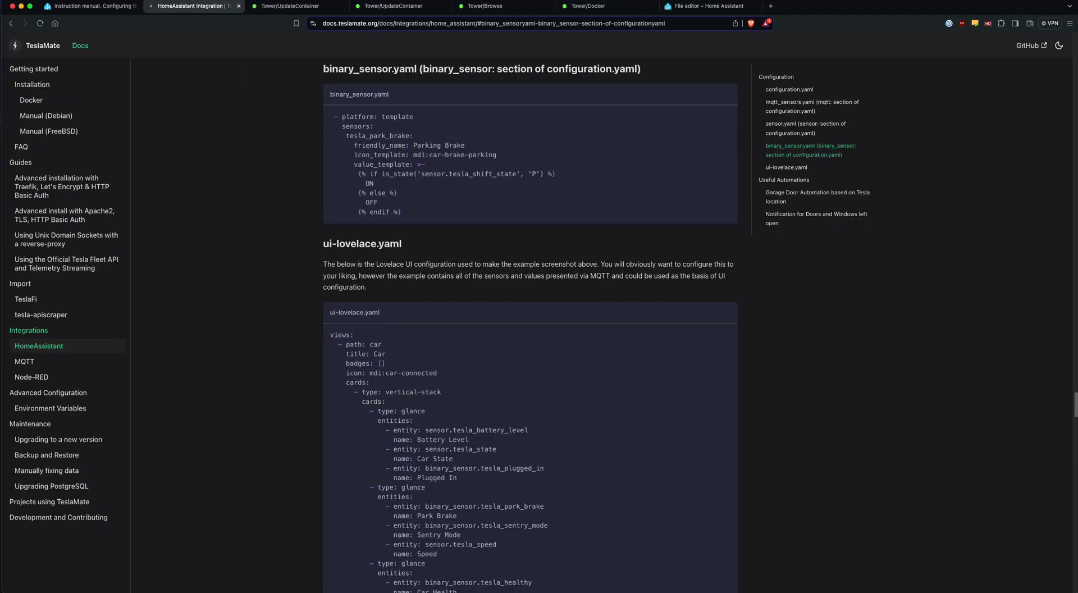
{"action": "scroll", "coordinate": [461, 328], "scroll_direction": "down", "scroll_amount": 3}
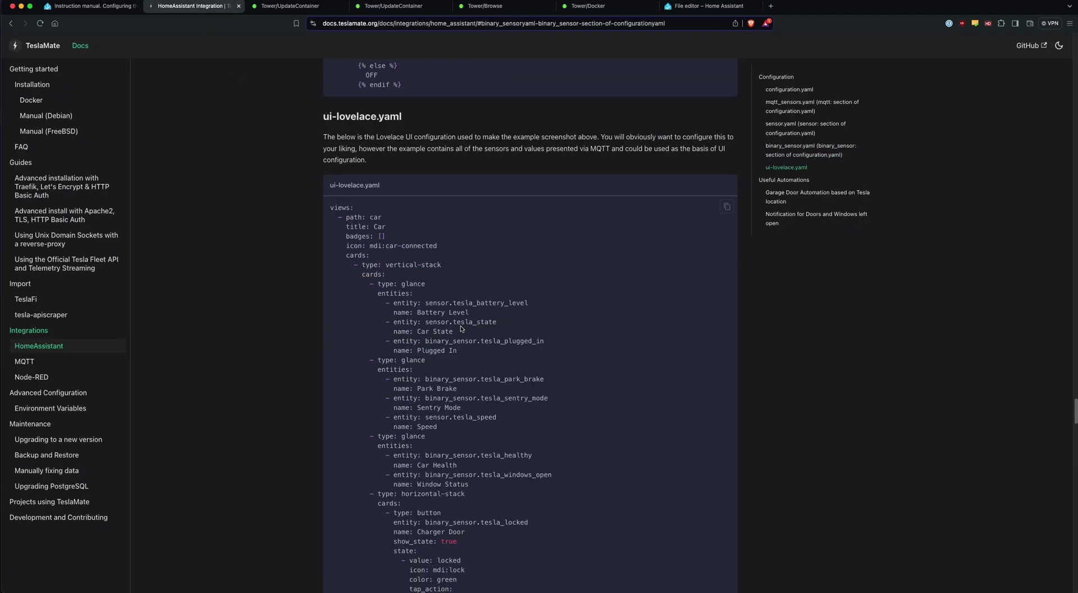
{"action": "scroll", "coordinate": [462, 328], "scroll_direction": "down", "scroll_amount": 1}
{"action": "scroll", "coordinate": [461, 328], "scroll_direction": "down", "scroll_amount": 1}
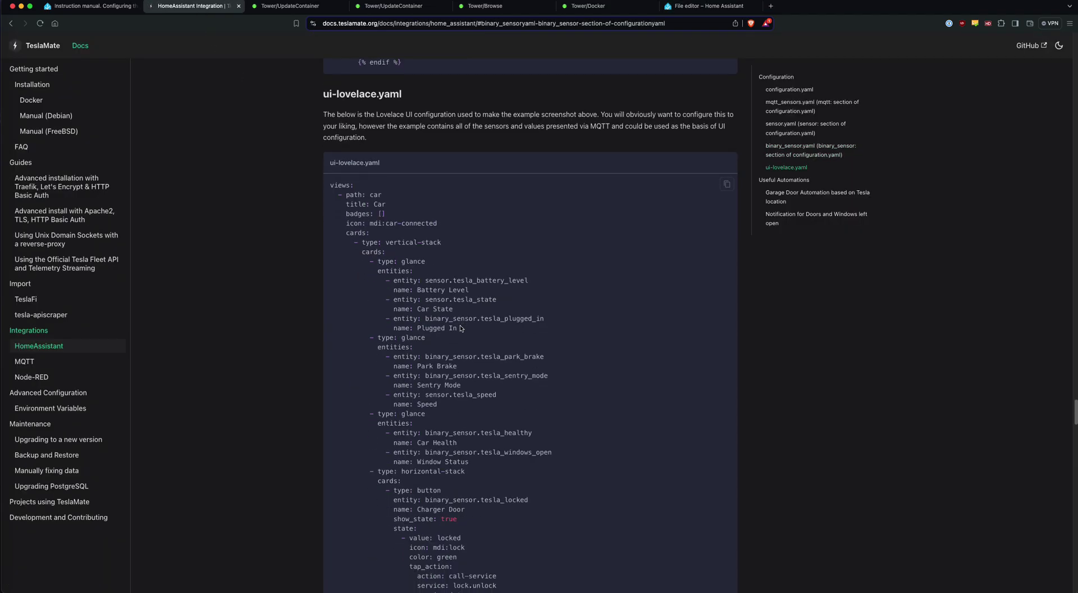
{"action": "scroll", "coordinate": [366, 147], "scroll_direction": "up", "scroll_amount": 15}
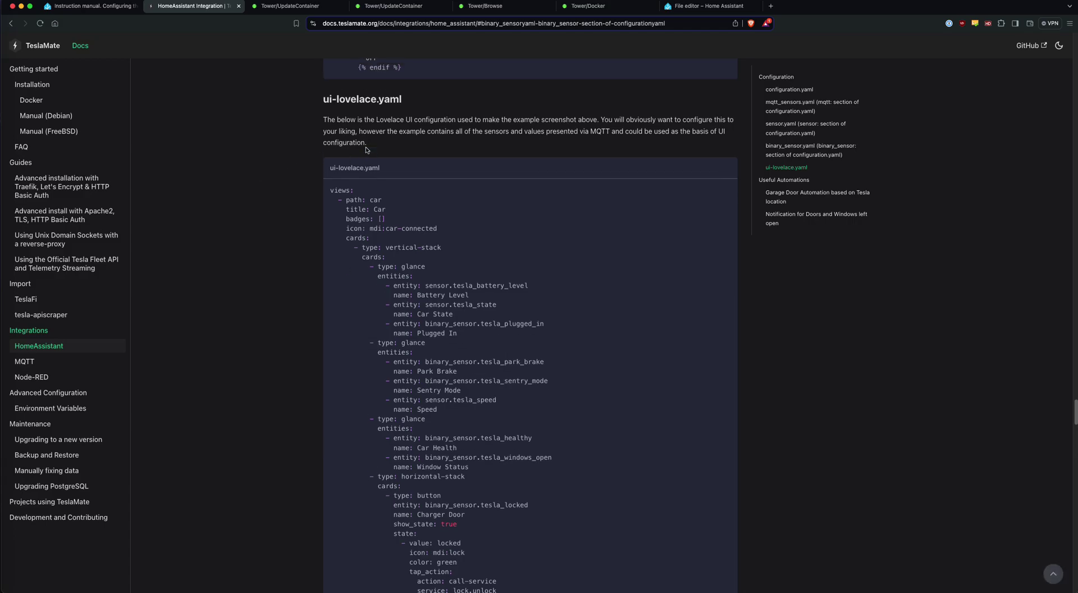
Review the example dashboard screenshot at the start of TeslaMate's Home Assistant integration documentation
{"action": "scroll", "coordinate": [371, 173], "scroll_direction": "up", "scroll_amount": 20}
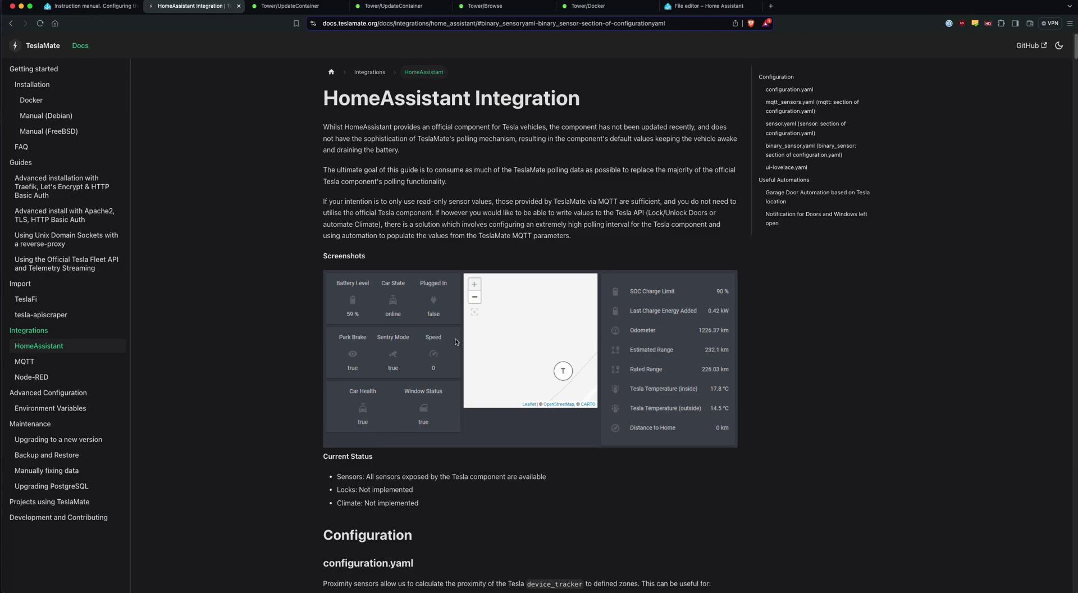
{"action": "scroll", "coordinate": [408, 355], "scroll_direction": "down", "scroll_amount": 1}
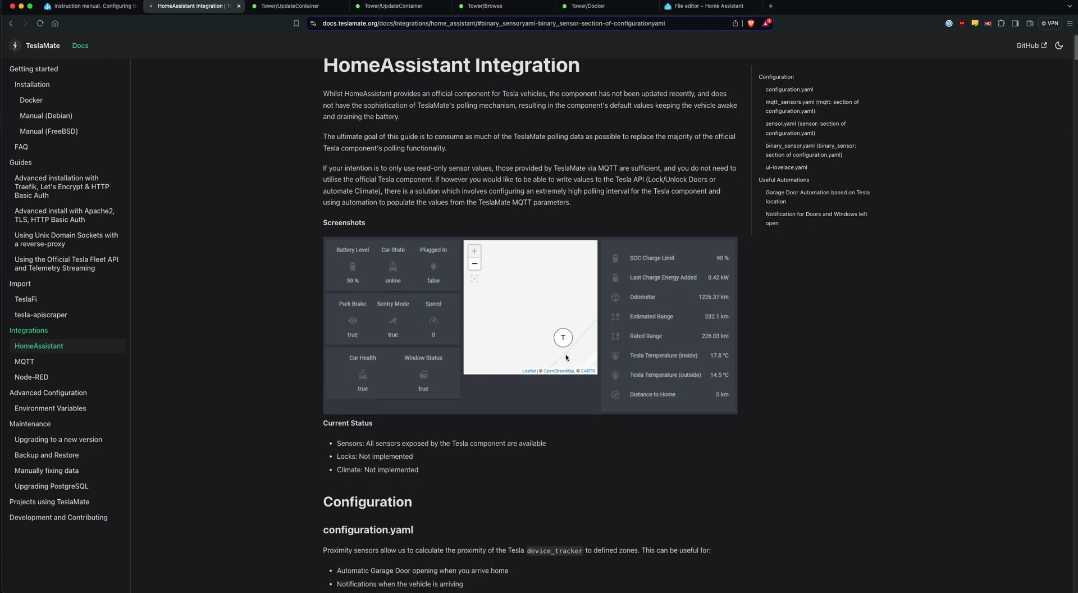
{"action": "scroll", "coordinate": [564, 355], "scroll_direction": "down", "scroll_amount": 20}
{"action": "scroll", "coordinate": [565, 357], "scroll_direction": "down", "scroll_amount": 10}
Switch to Home Assistant and view the info page of the Mosquitto broker add-on
{"action": "left_click", "coordinate": [708, 5]}
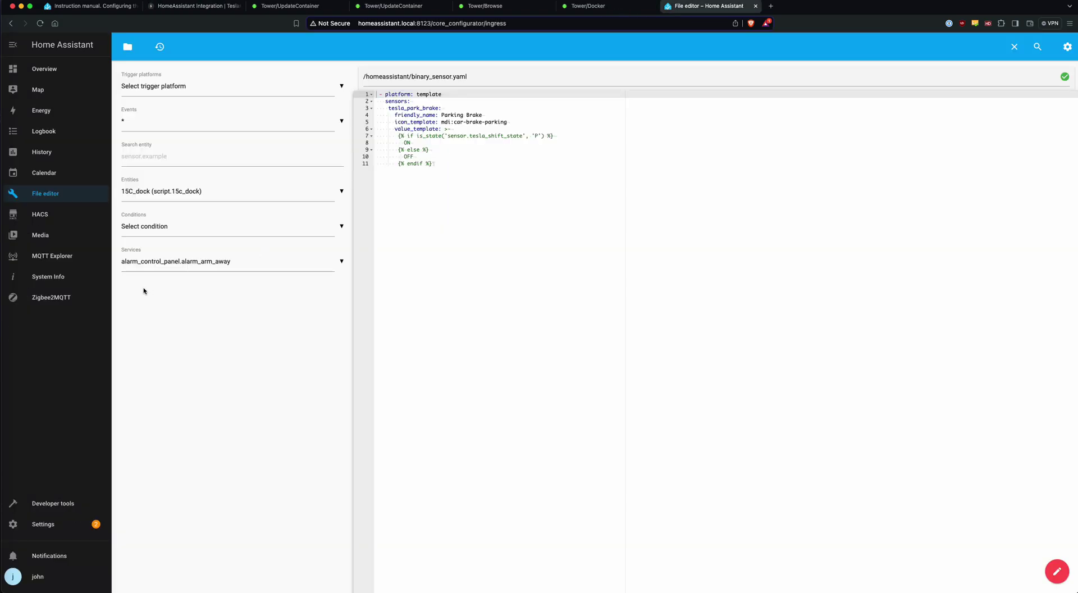
{"action": "left_click", "coordinate": [45, 531]}
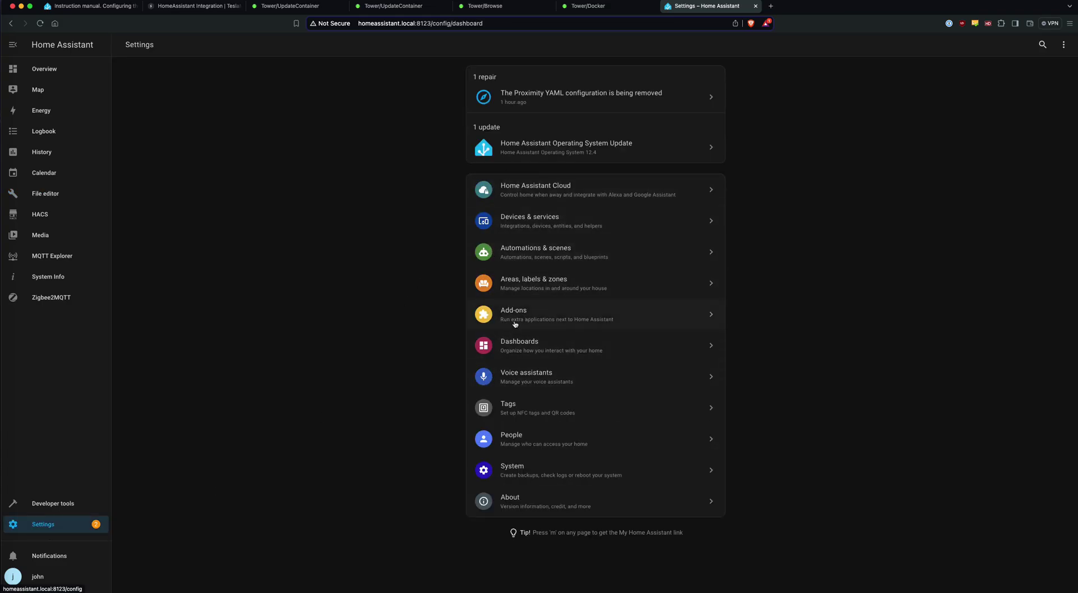
{"action": "left_click", "coordinate": [515, 314]}
{"action": "left_click", "coordinate": [578, 103]}
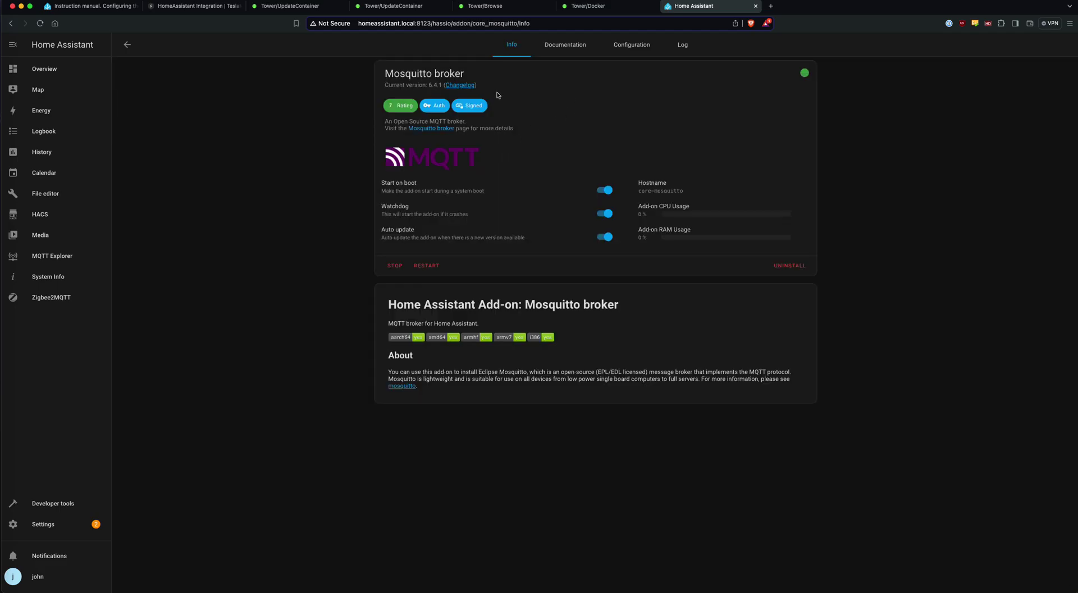
Open the MQTT integration's device list and view the Tesla Model Y device with its sensors
{"action": "left_click", "coordinate": [50, 524]}
{"action": "left_click", "coordinate": [513, 244]}
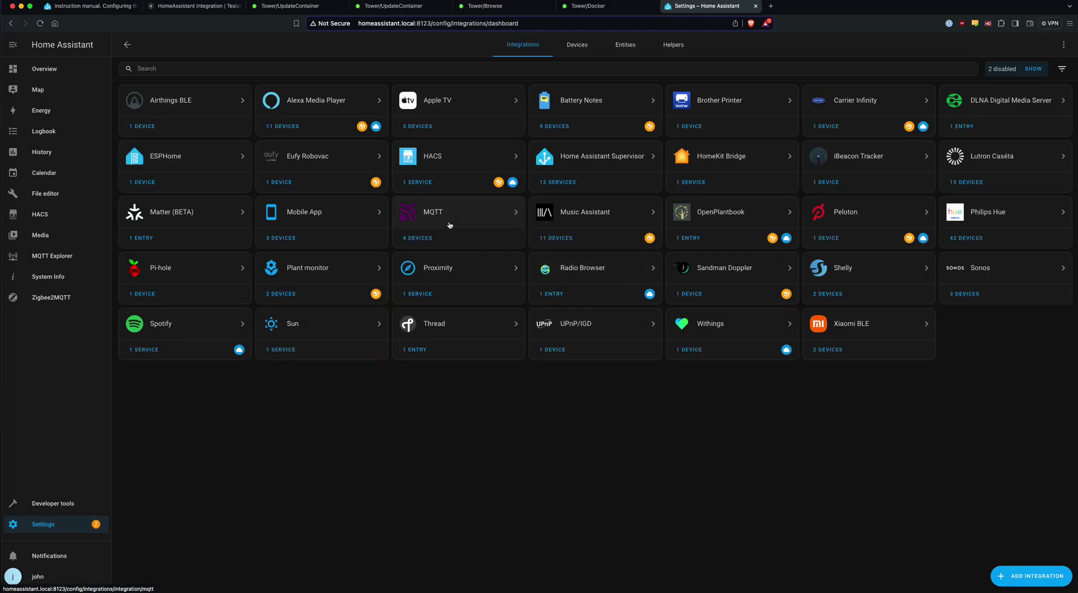
{"action": "left_click", "coordinate": [446, 223]}
{"action": "left_click", "coordinate": [753, 116]}
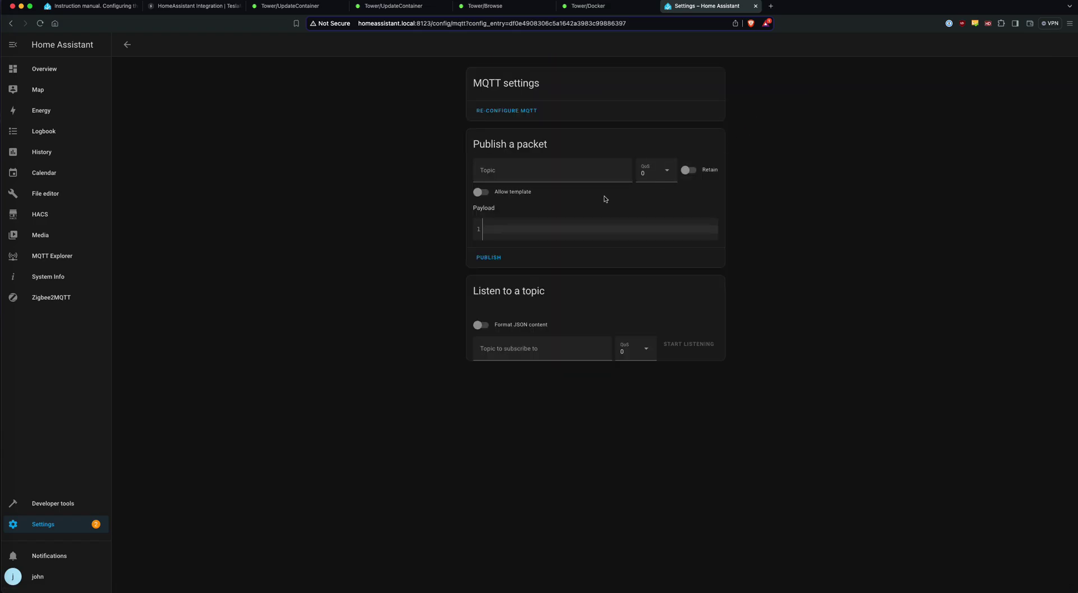
{"action": "key", "text": "super+bracketleft"}
{"action": "left_click", "coordinate": [528, 120]}
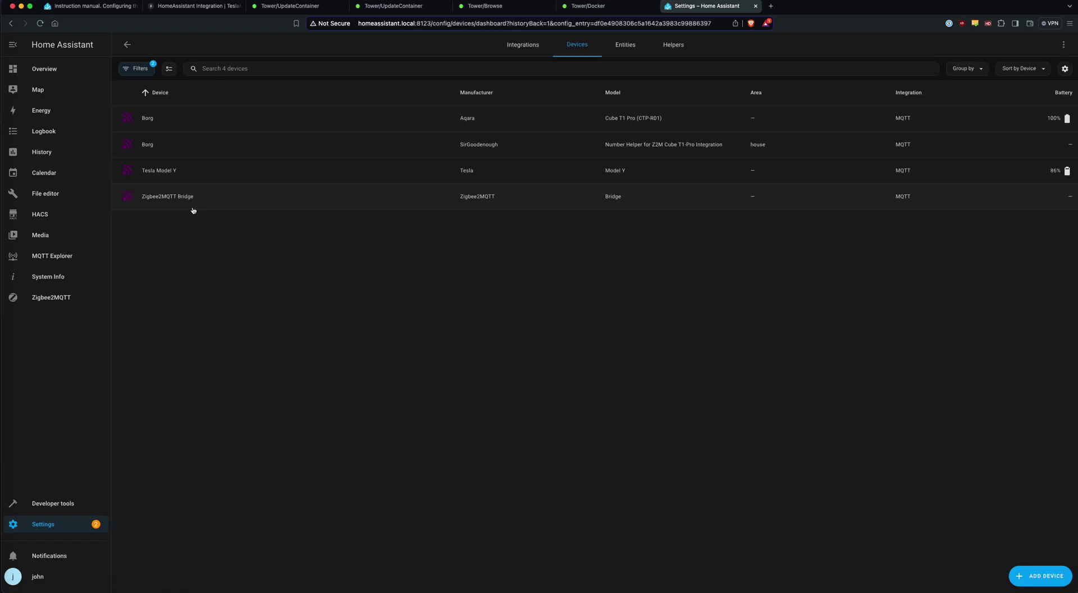
{"action": "left_click", "coordinate": [194, 175]}
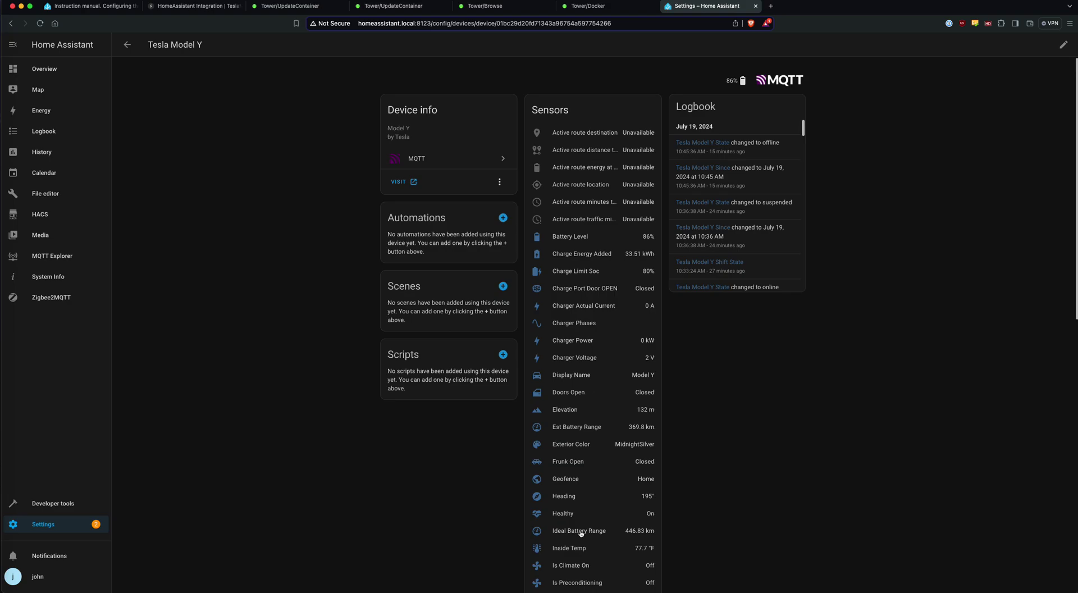